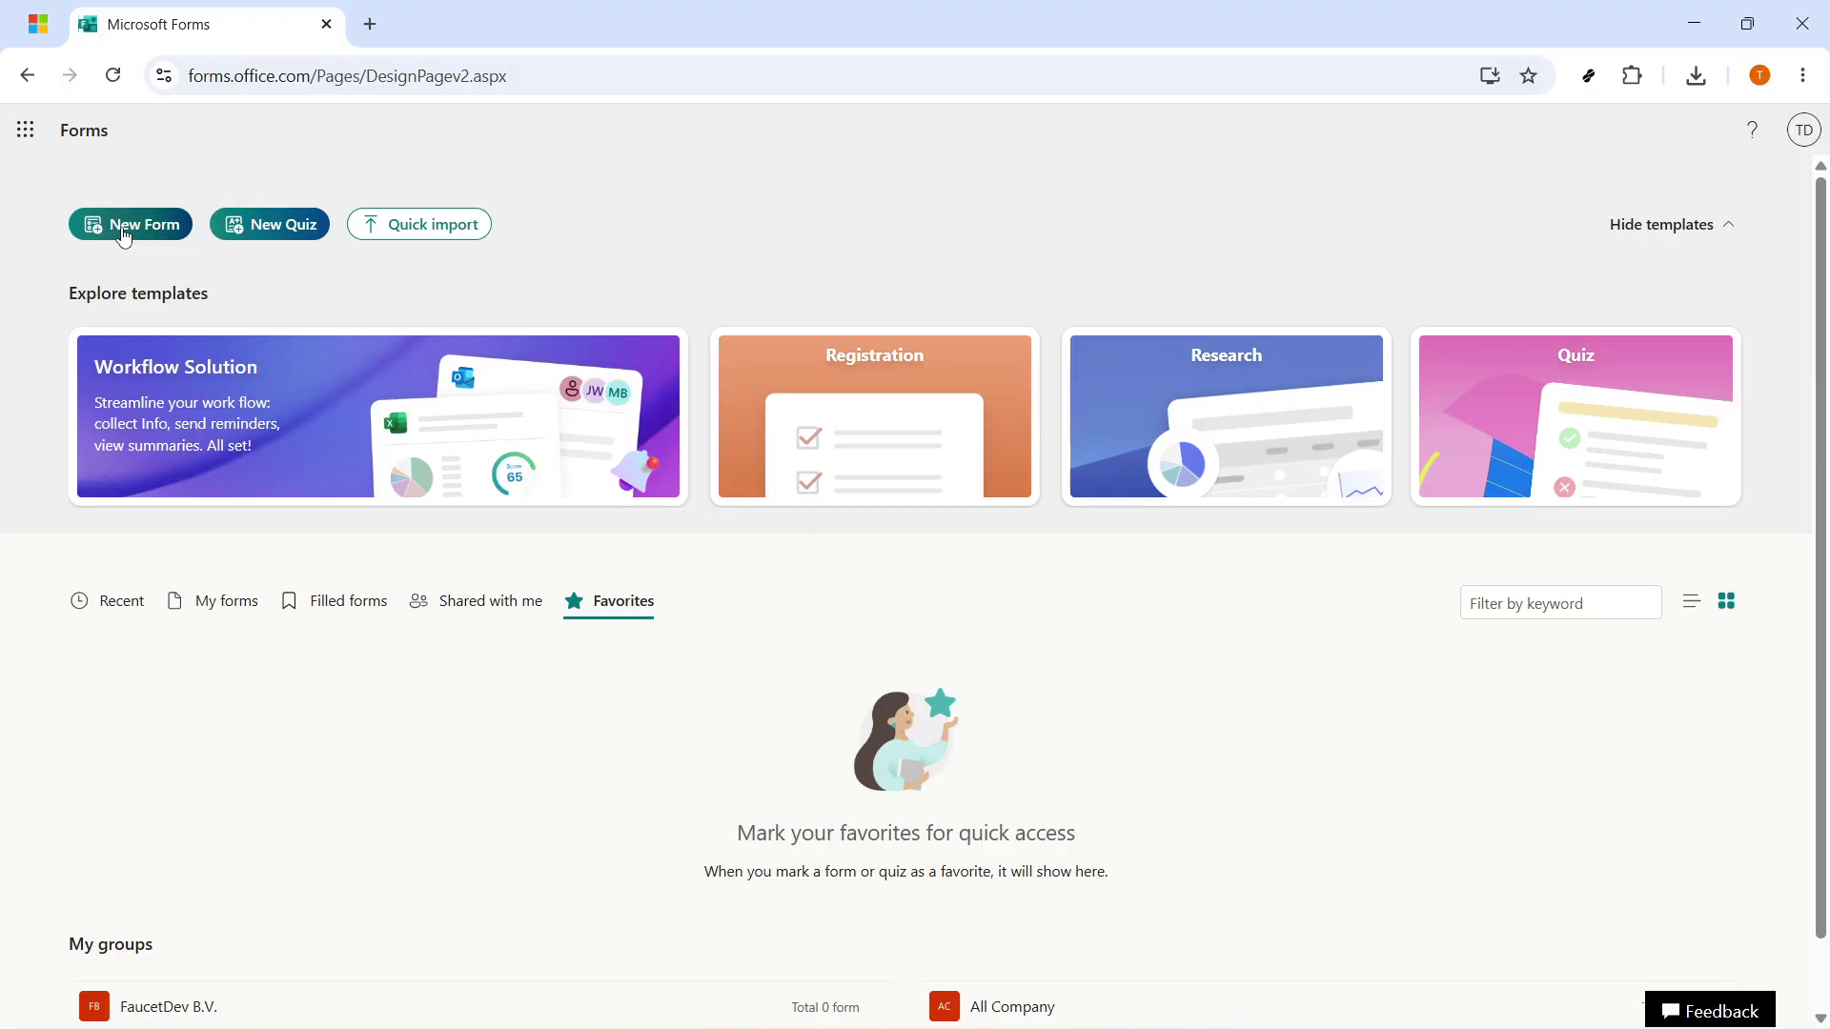
Step: Create a new form and title it "Team Event Feedback"
left_click(124, 233)
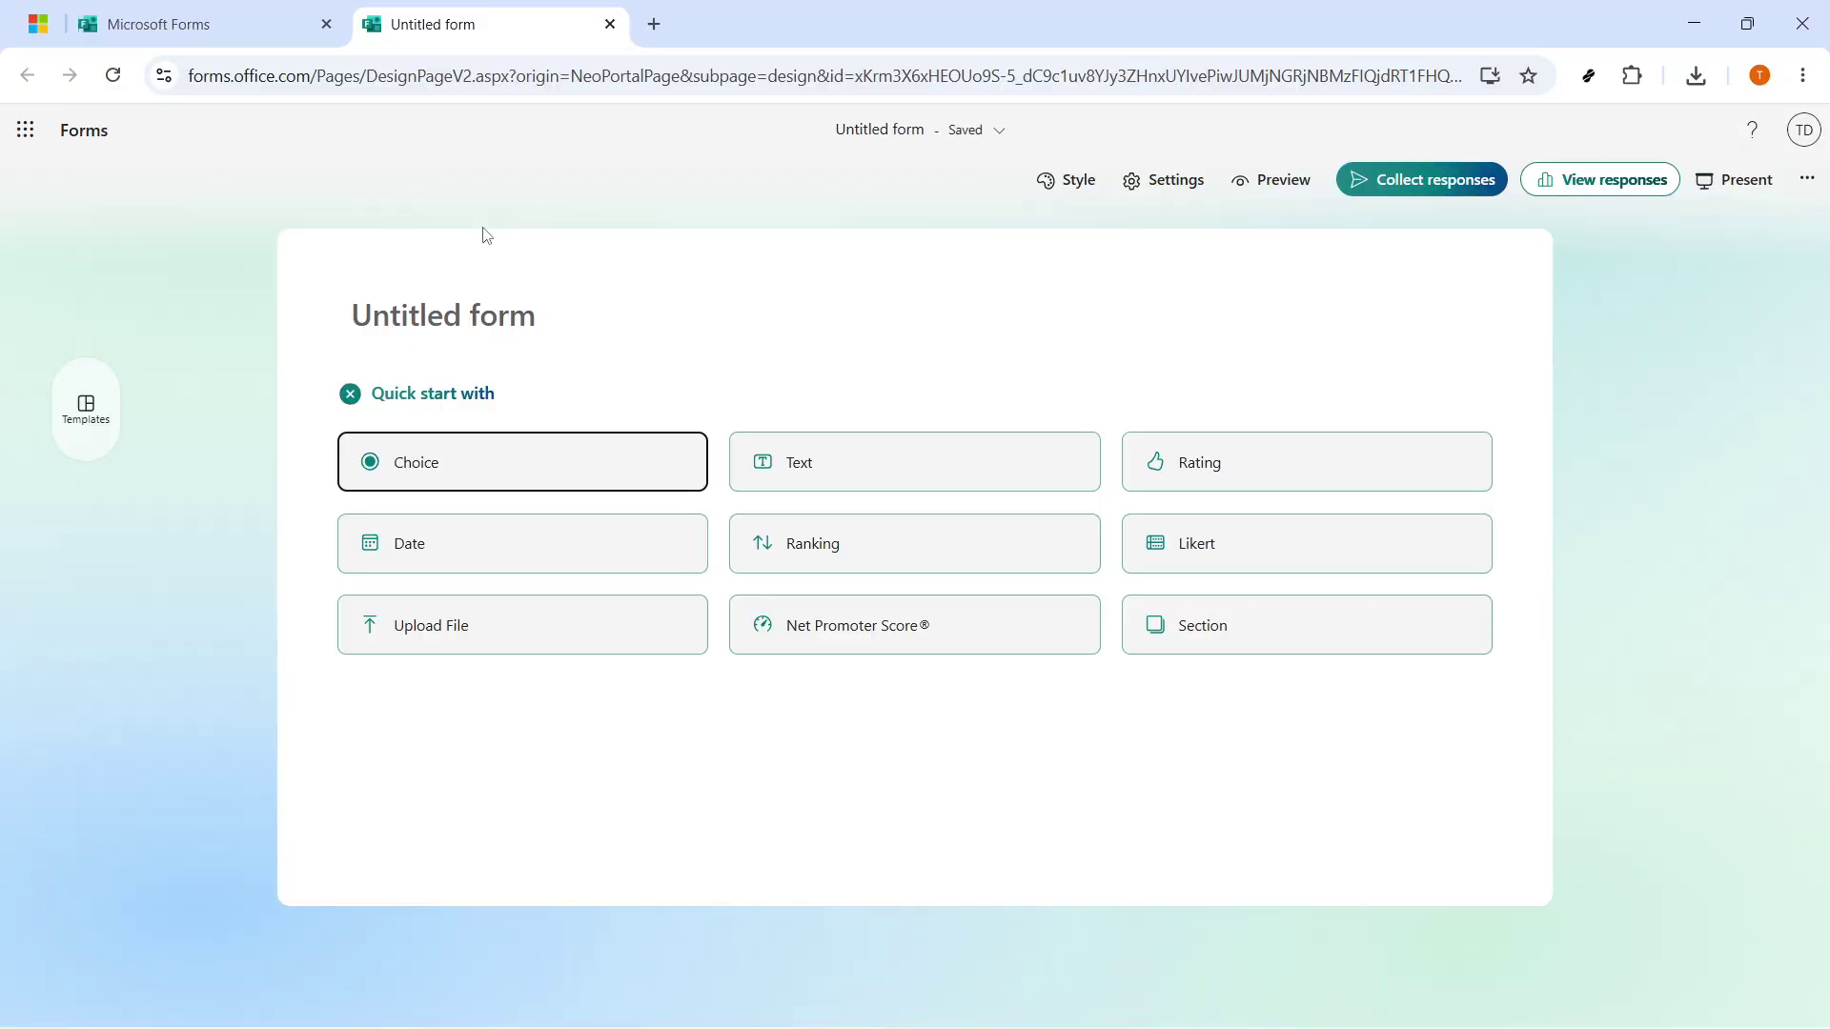
left_click(441, 305)
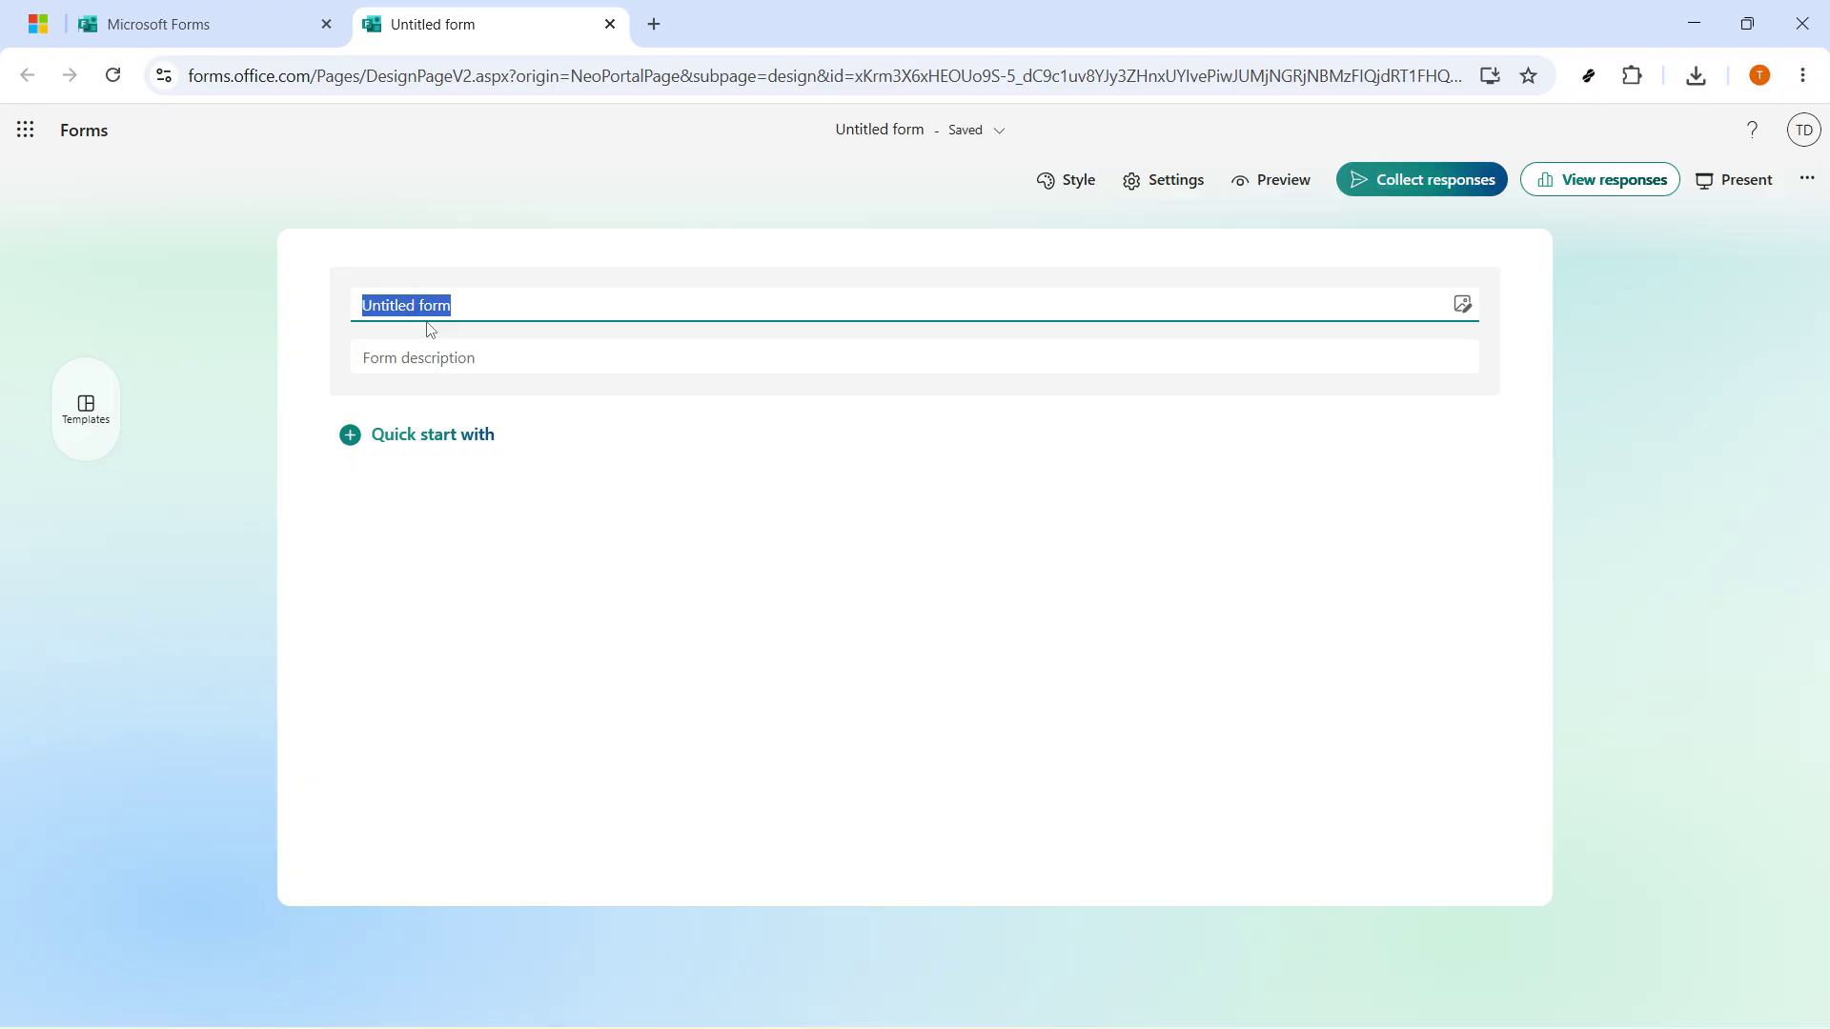
type("Team Event")
key("BackSpace")
key("BackSpace")
type("nt Feedback")
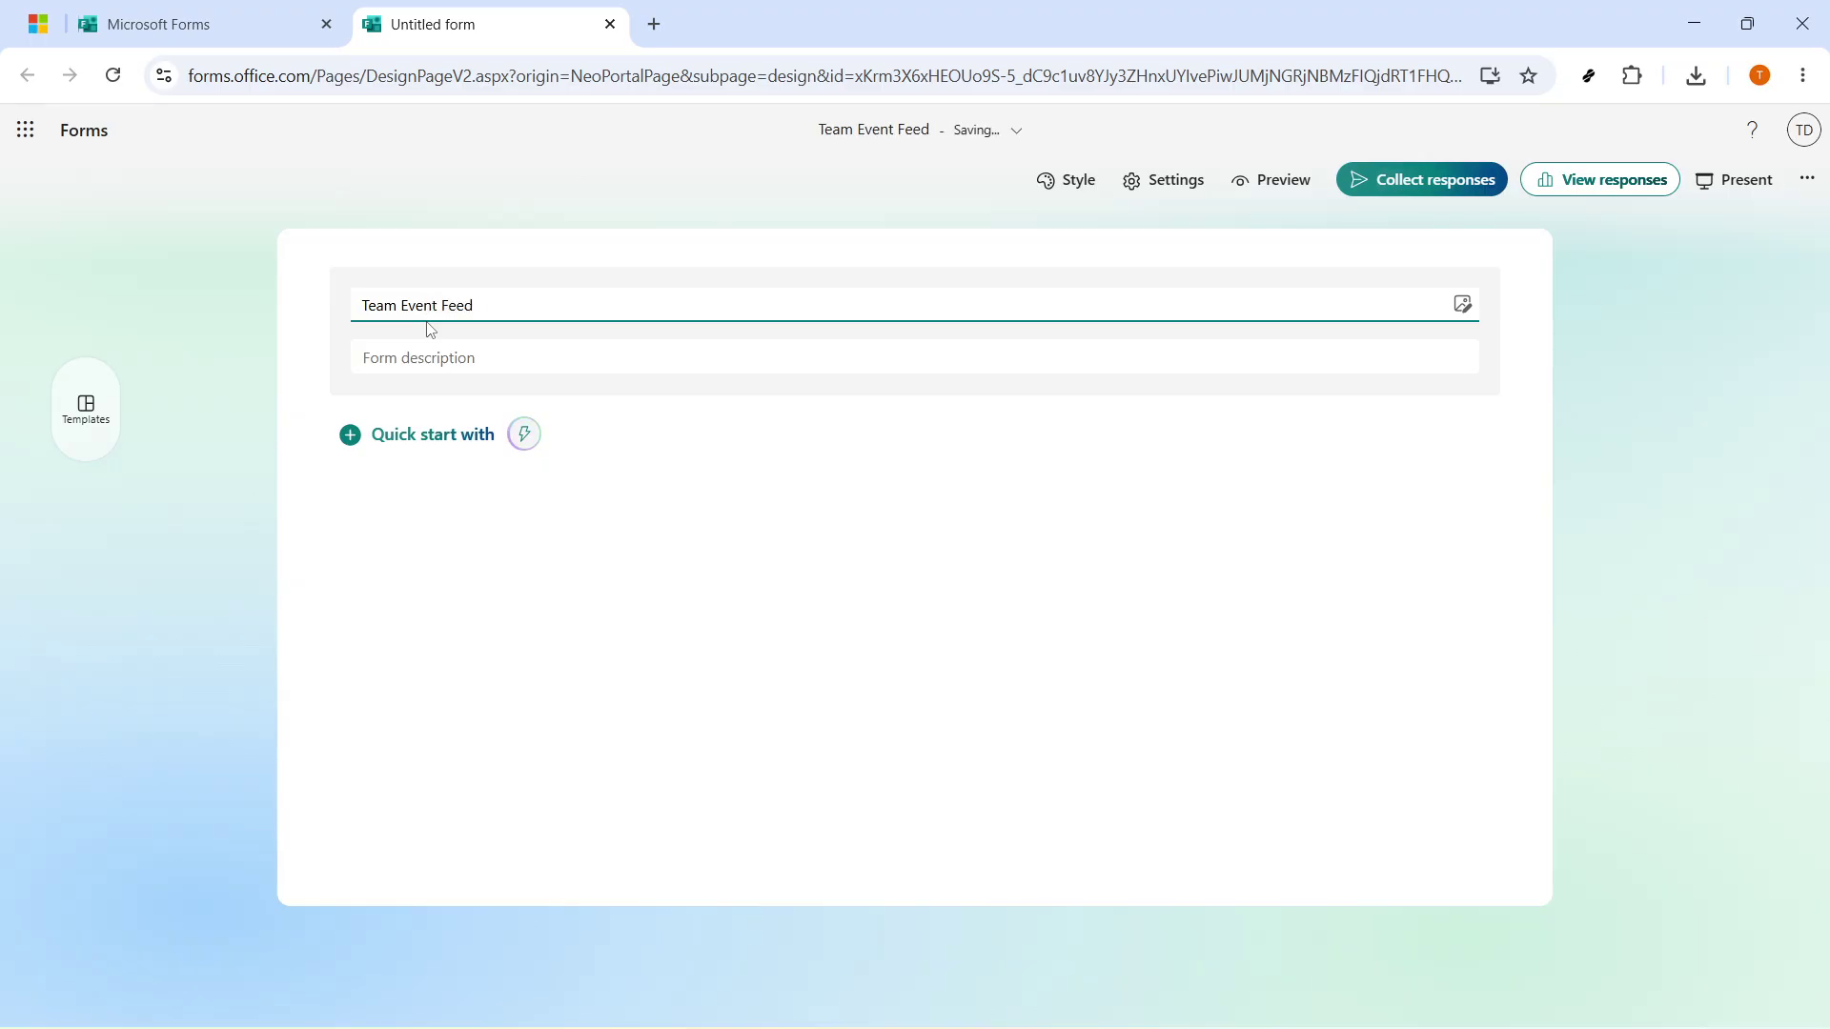
key("Return")
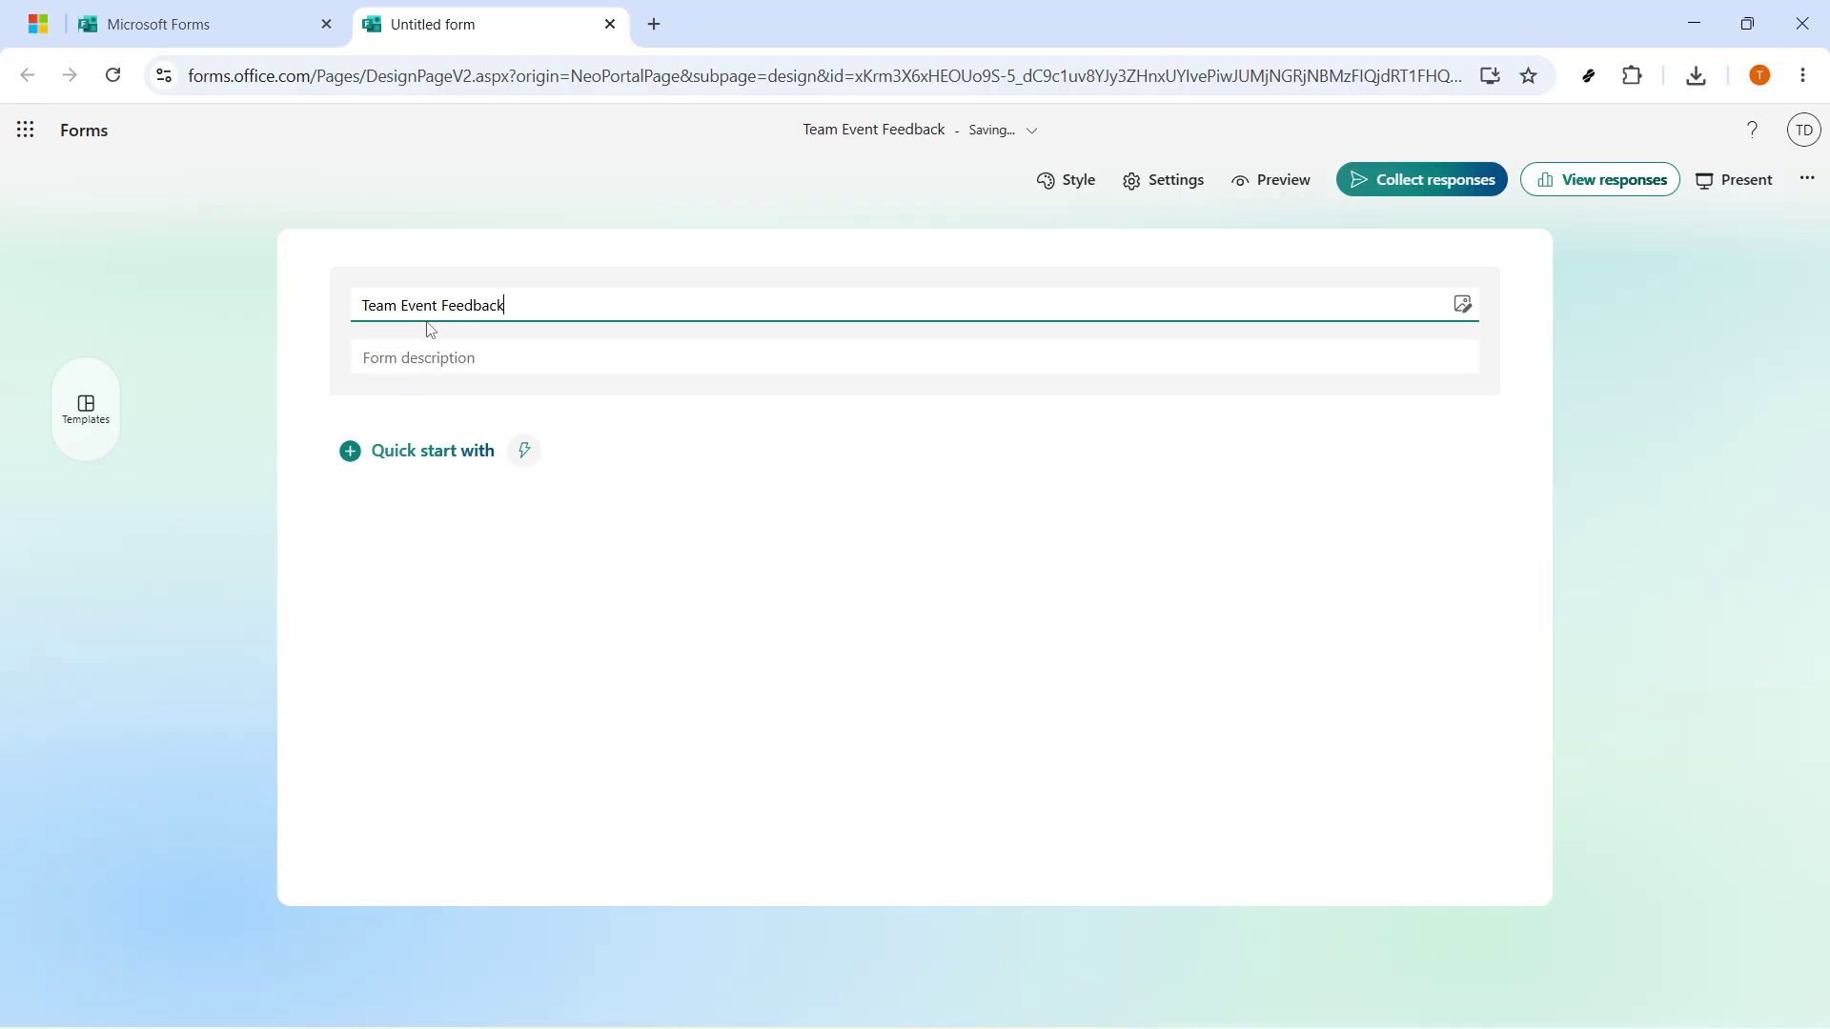
key("BackSpace")
Step: Enter the form description "Choose the style you like best for our next event."
left_click(402, 374)
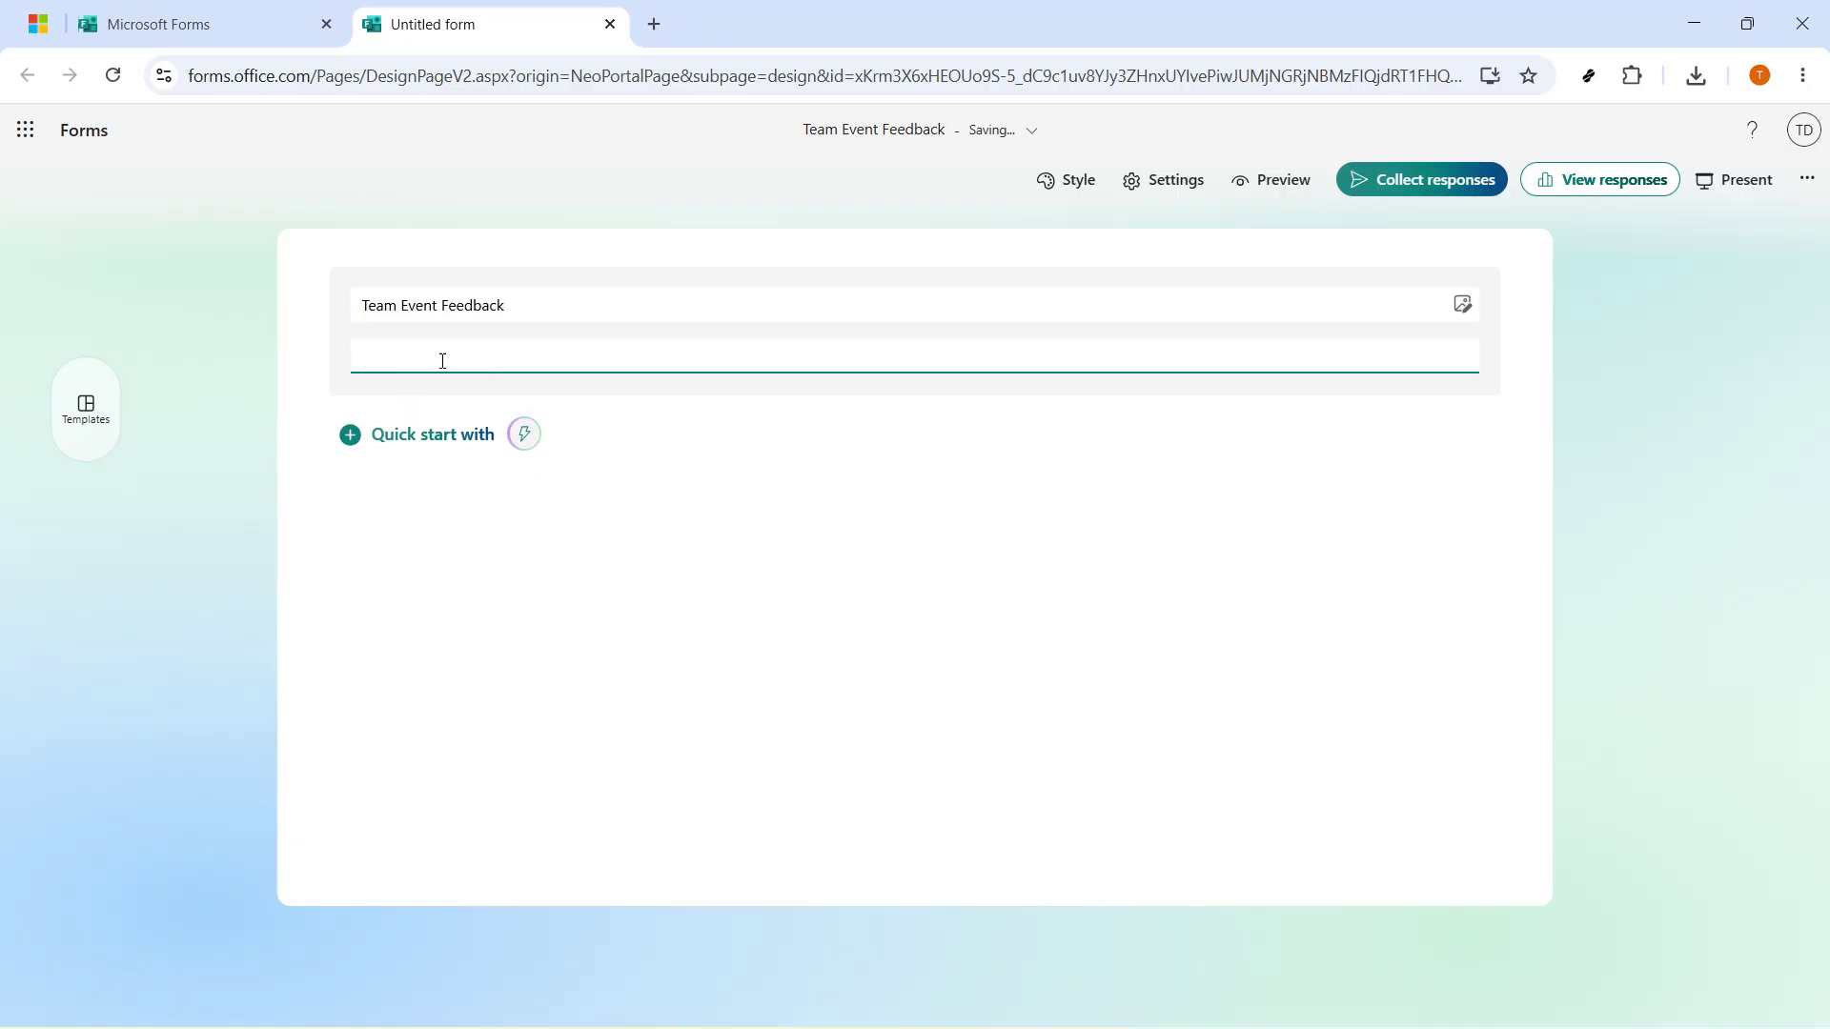
type("Choose the style you like best for our next event.")
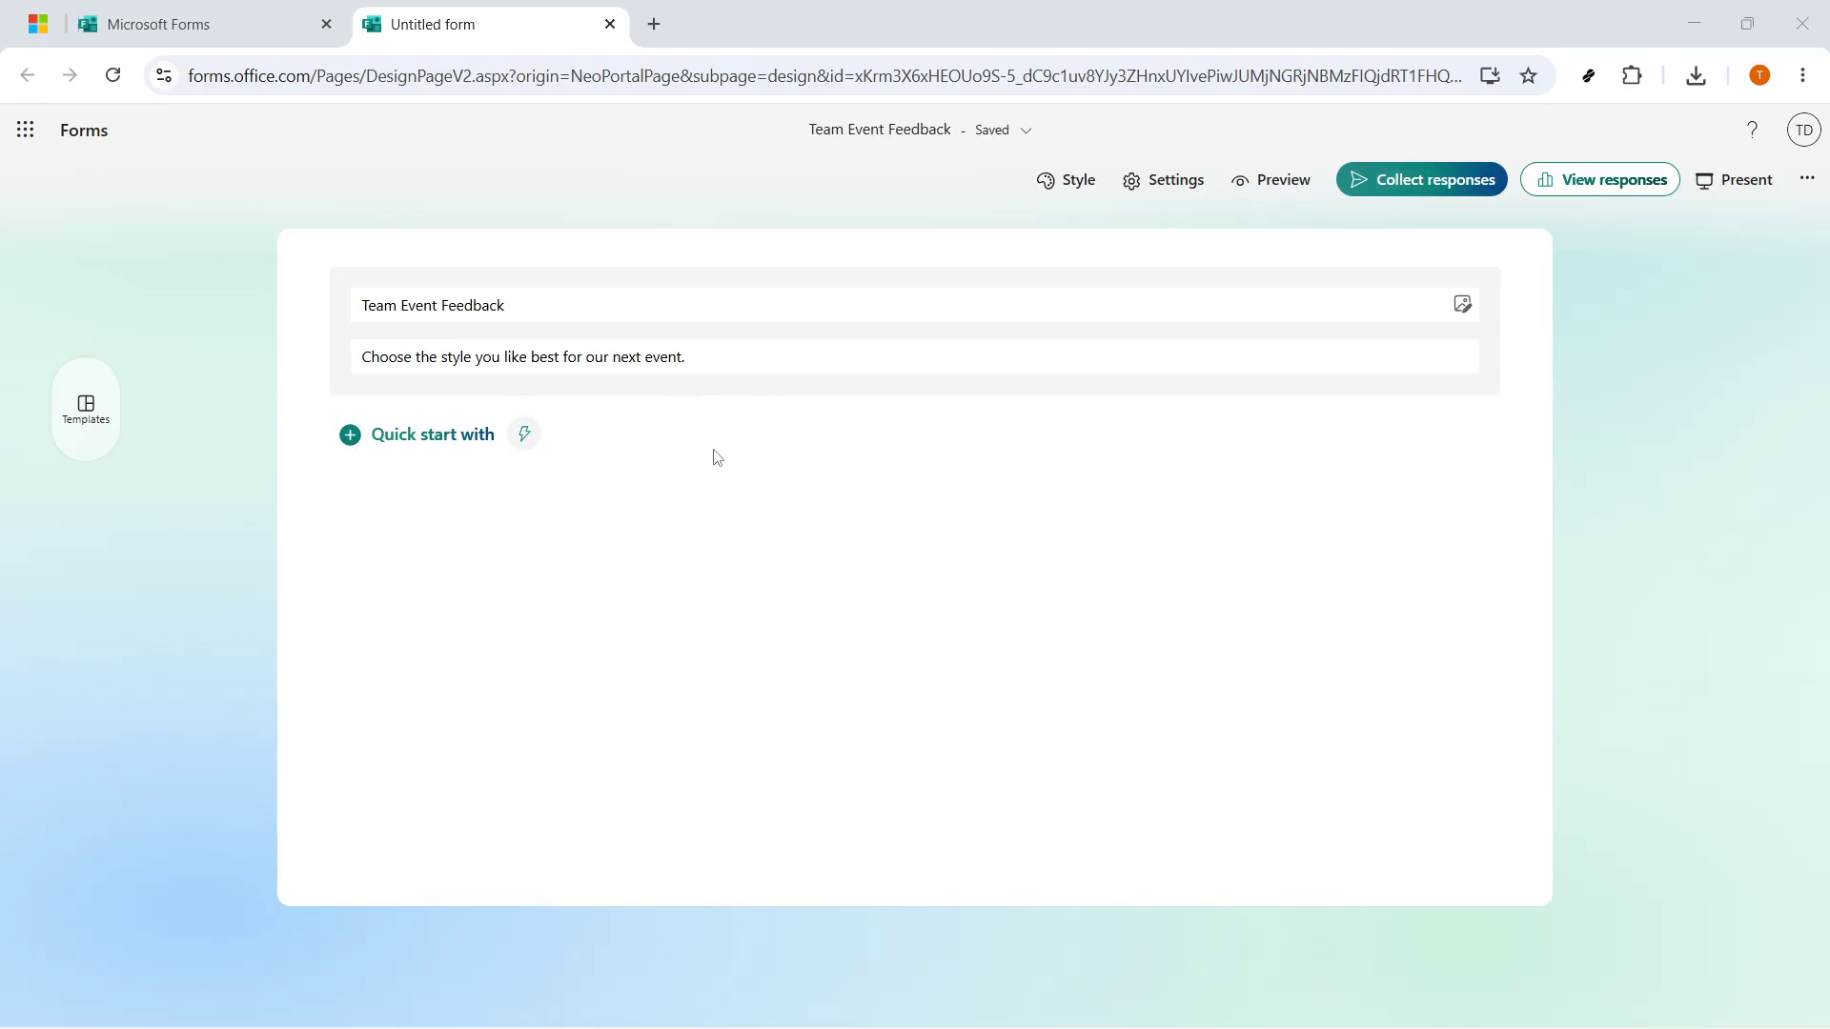
left_click(276, 351)
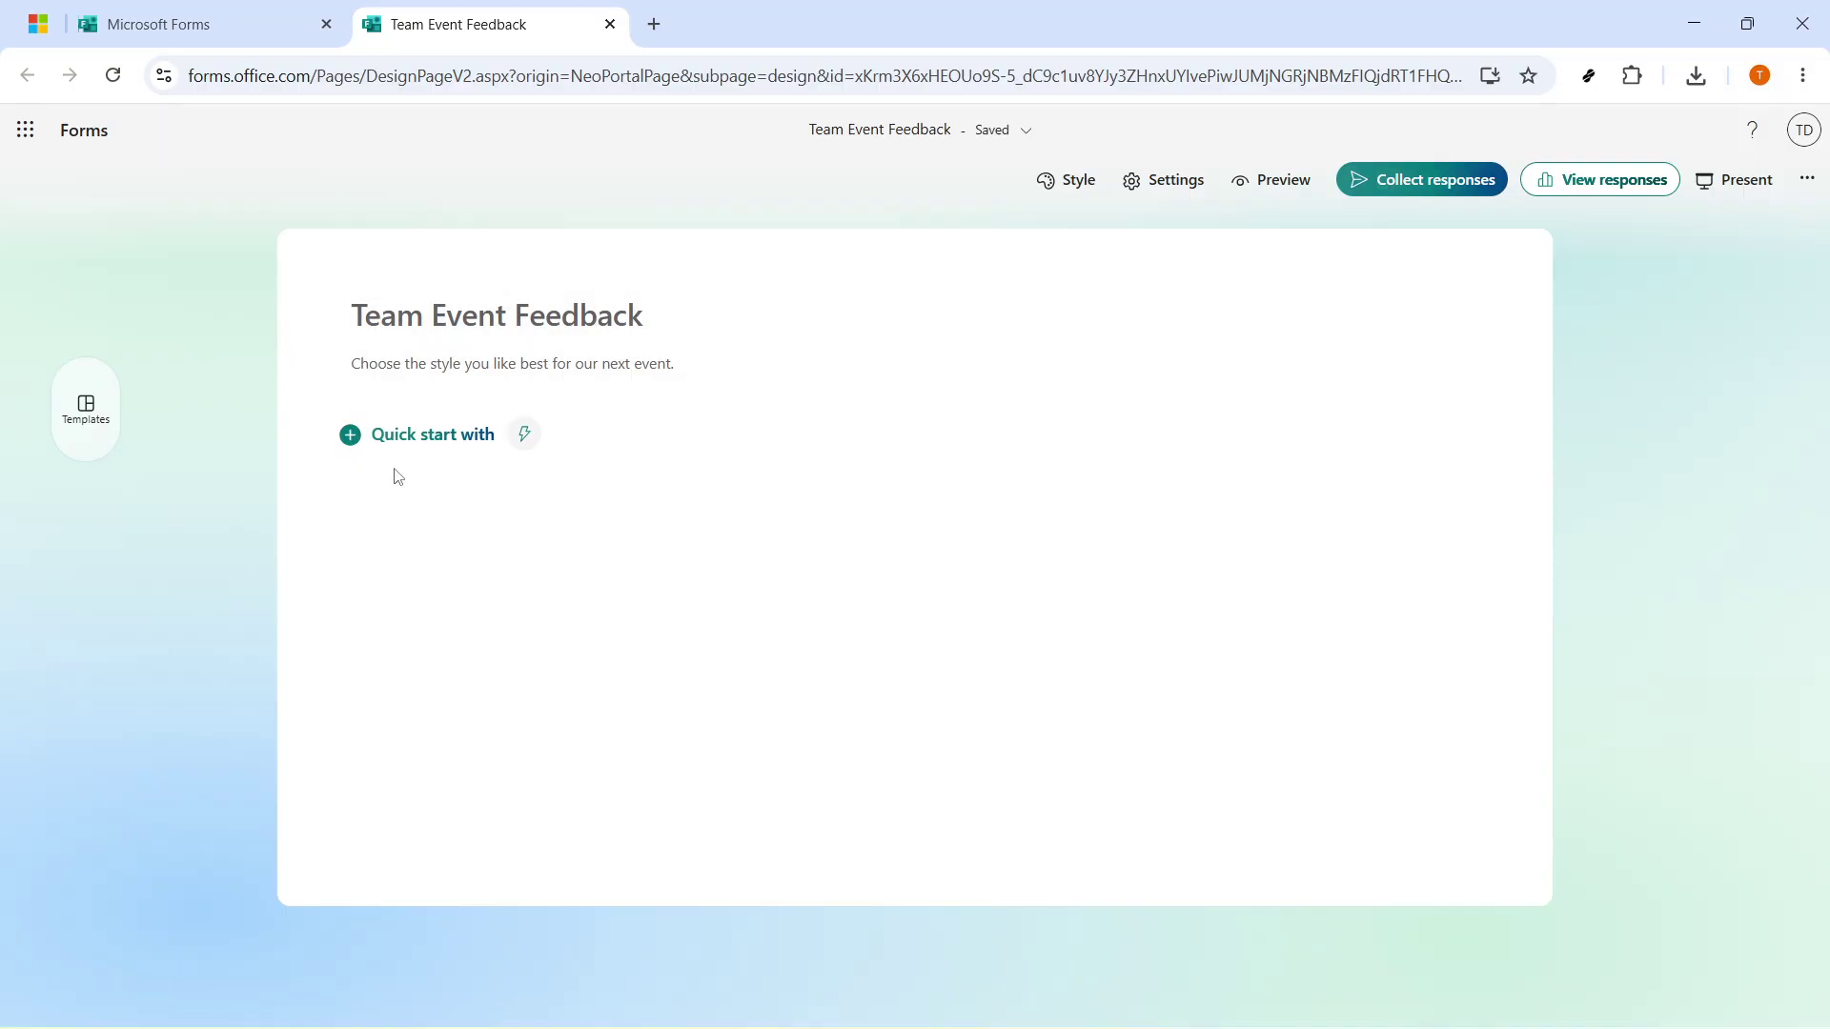
Step: Add a Choice question reading "Which event theme do you prefer?"
left_click(426, 435)
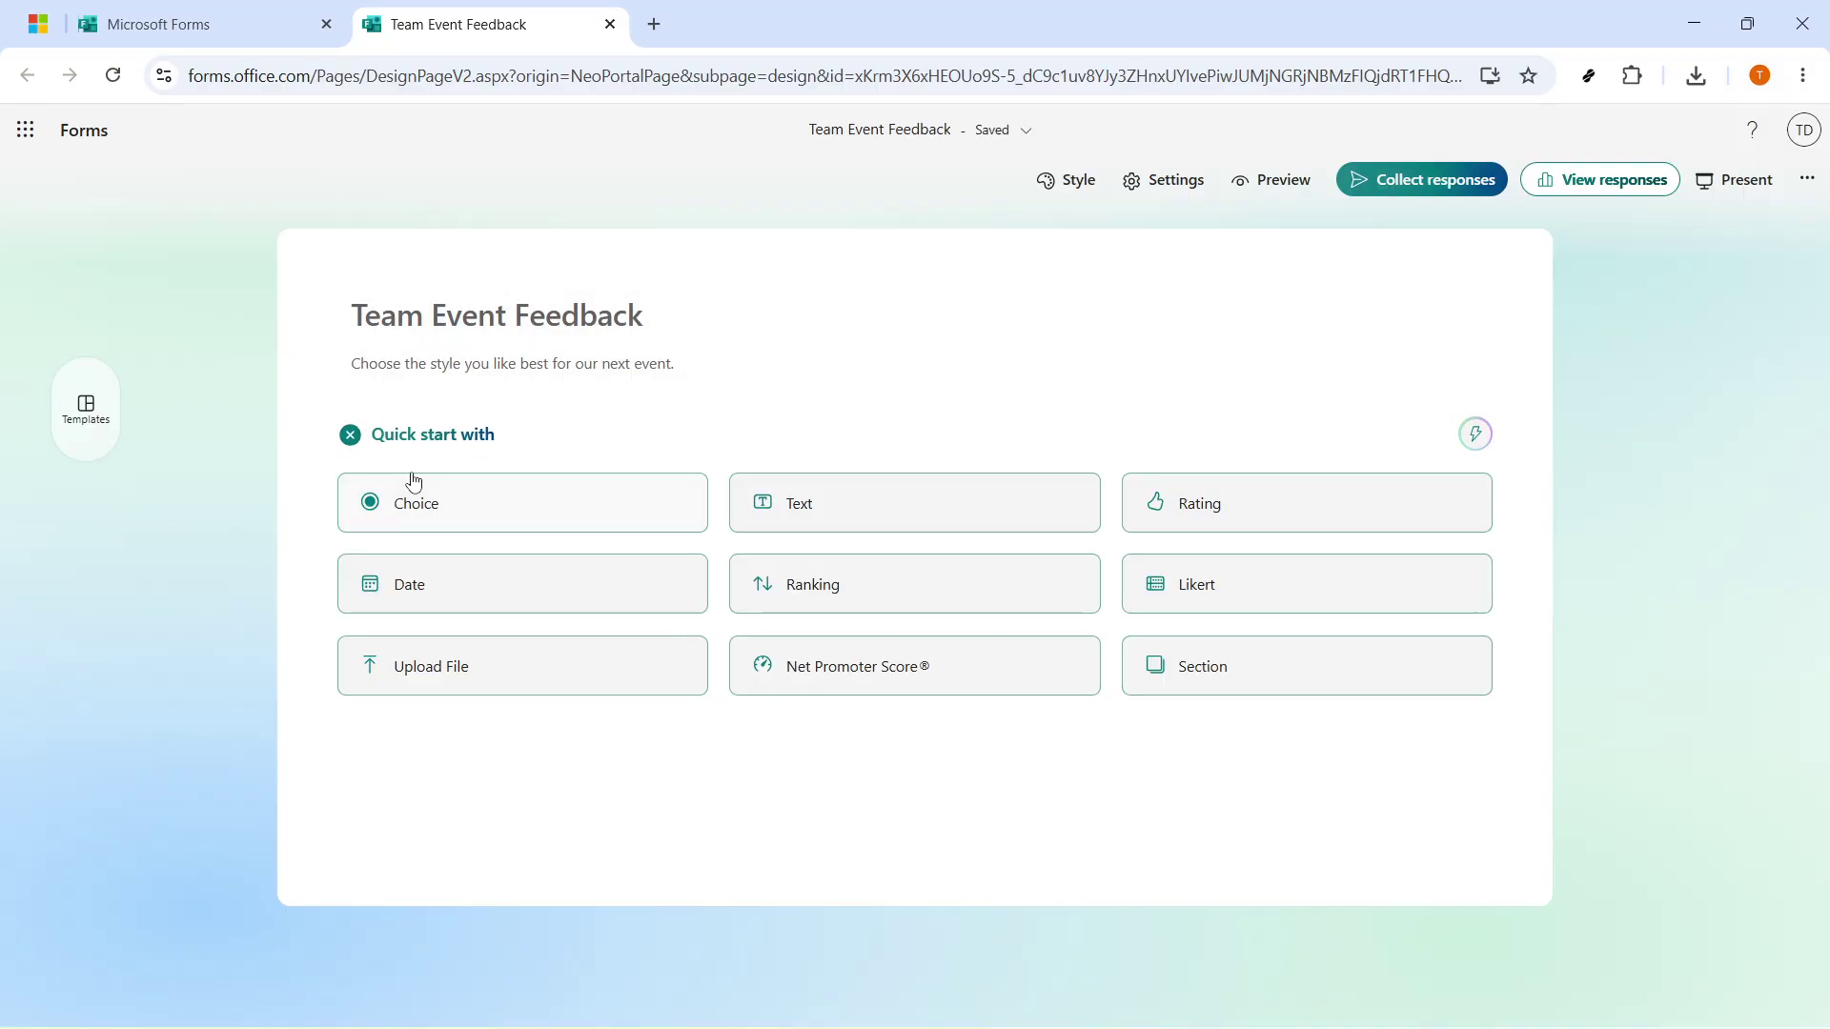
left_click(474, 536)
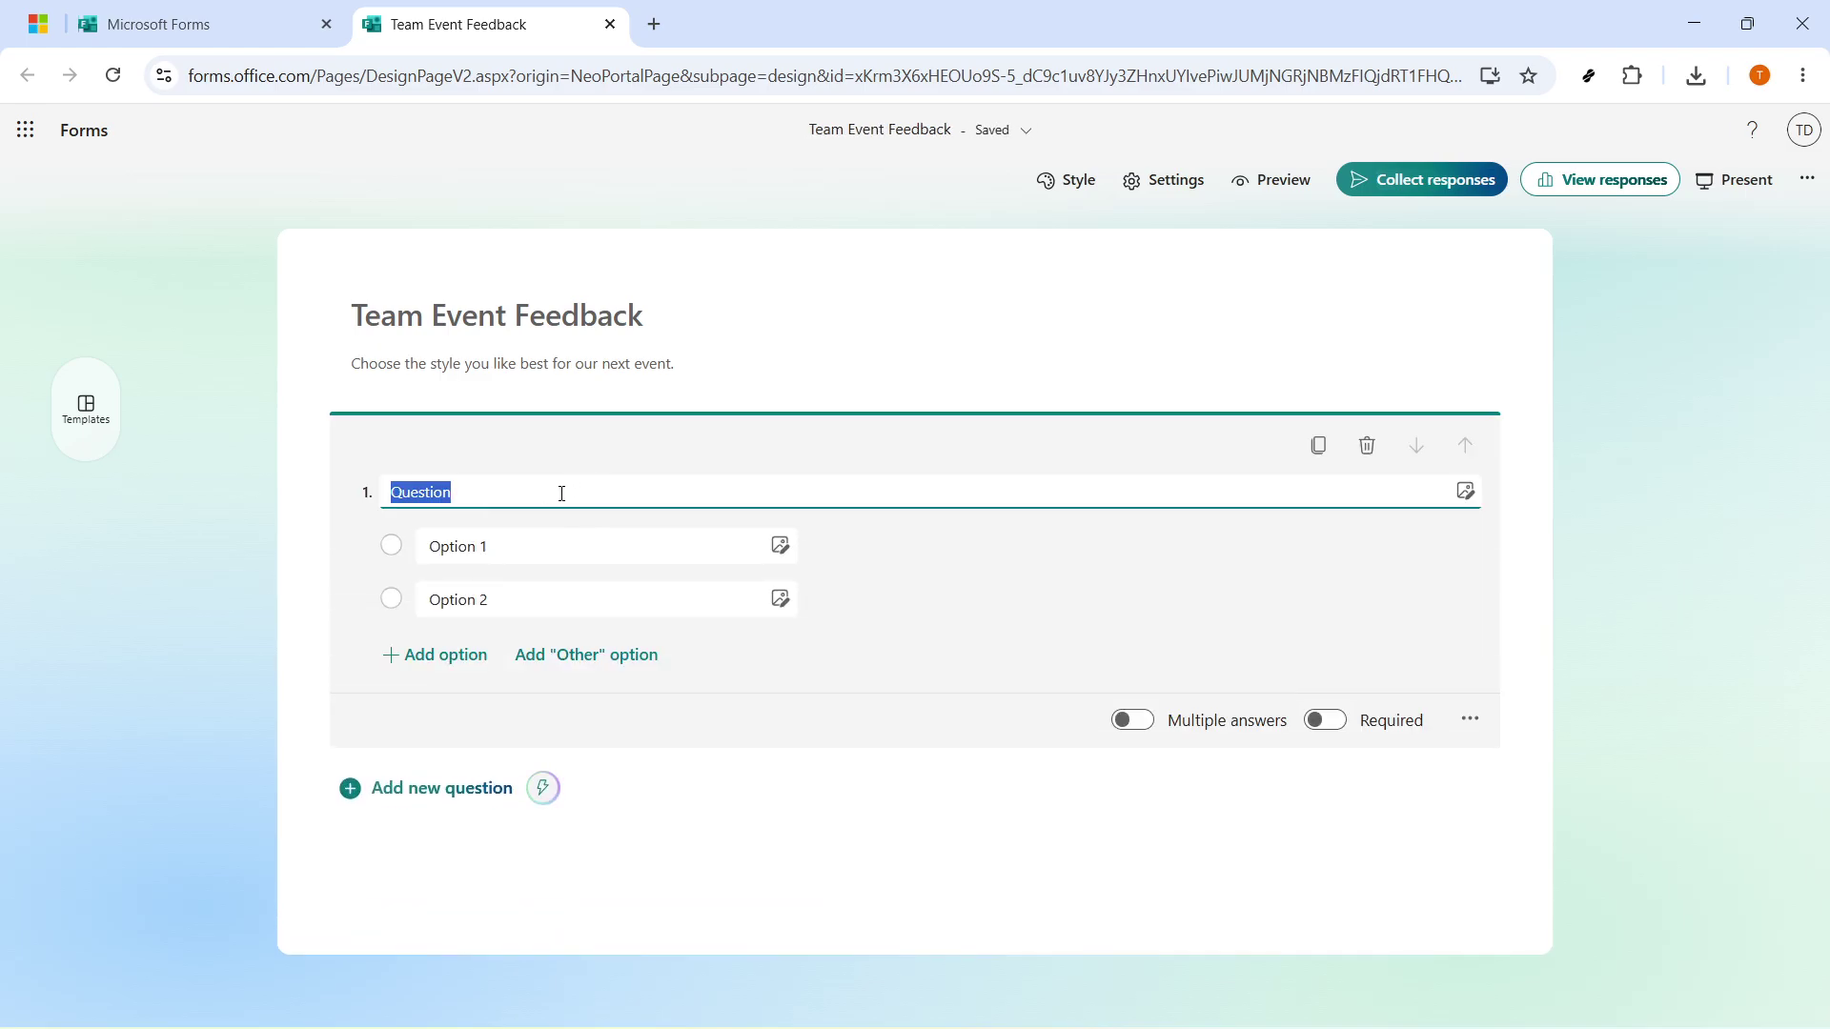
type("Which event theme do")
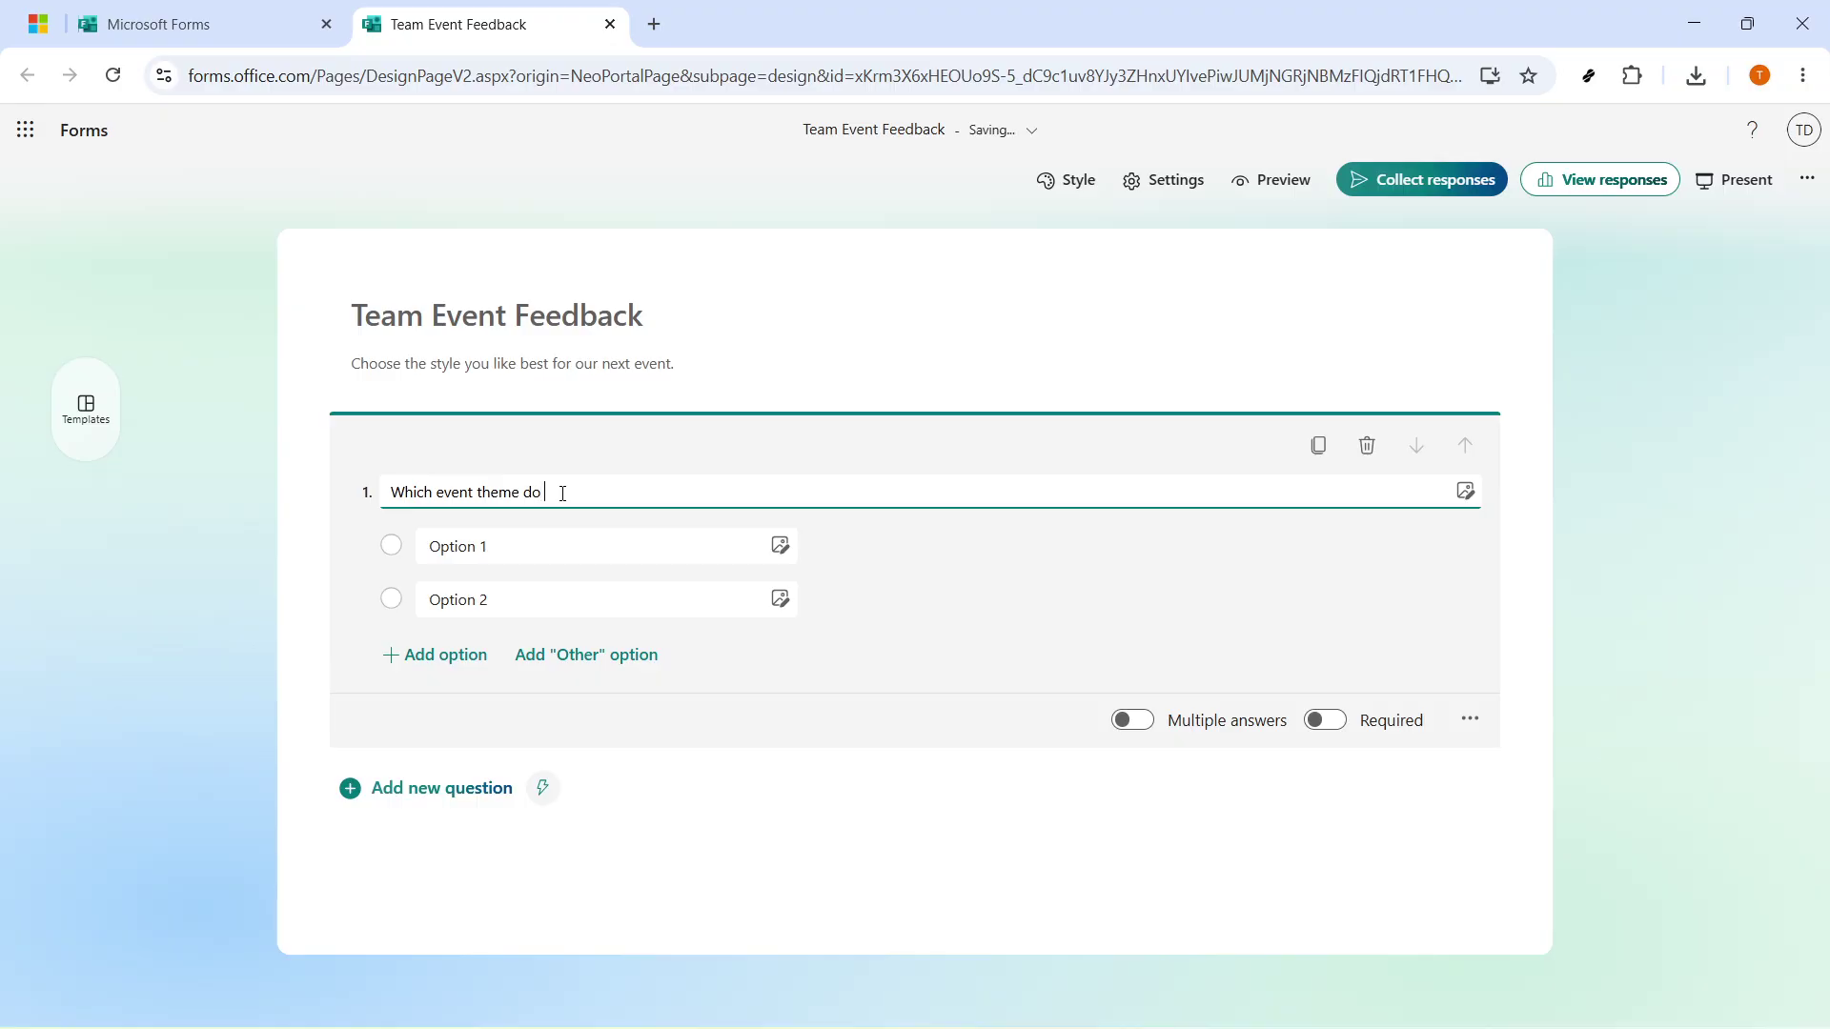
type(" you prefer?")
triple_click(427, 493)
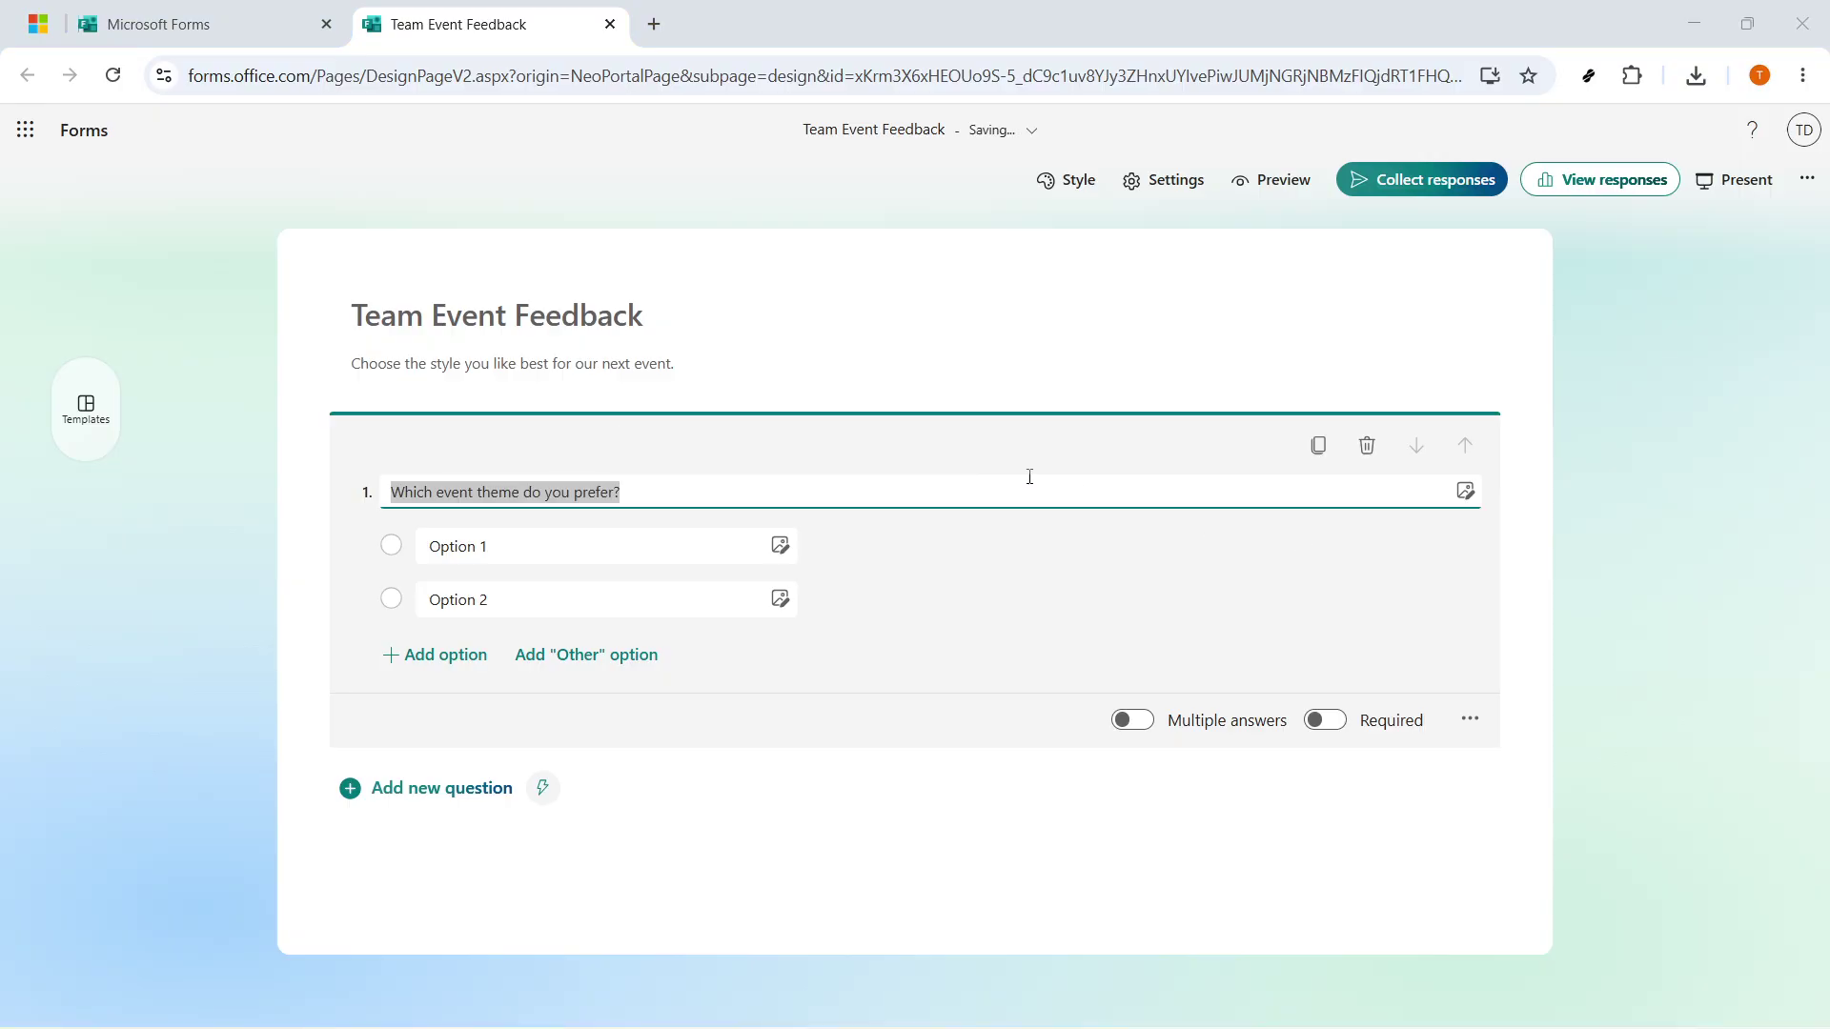
left_click(920, 579)
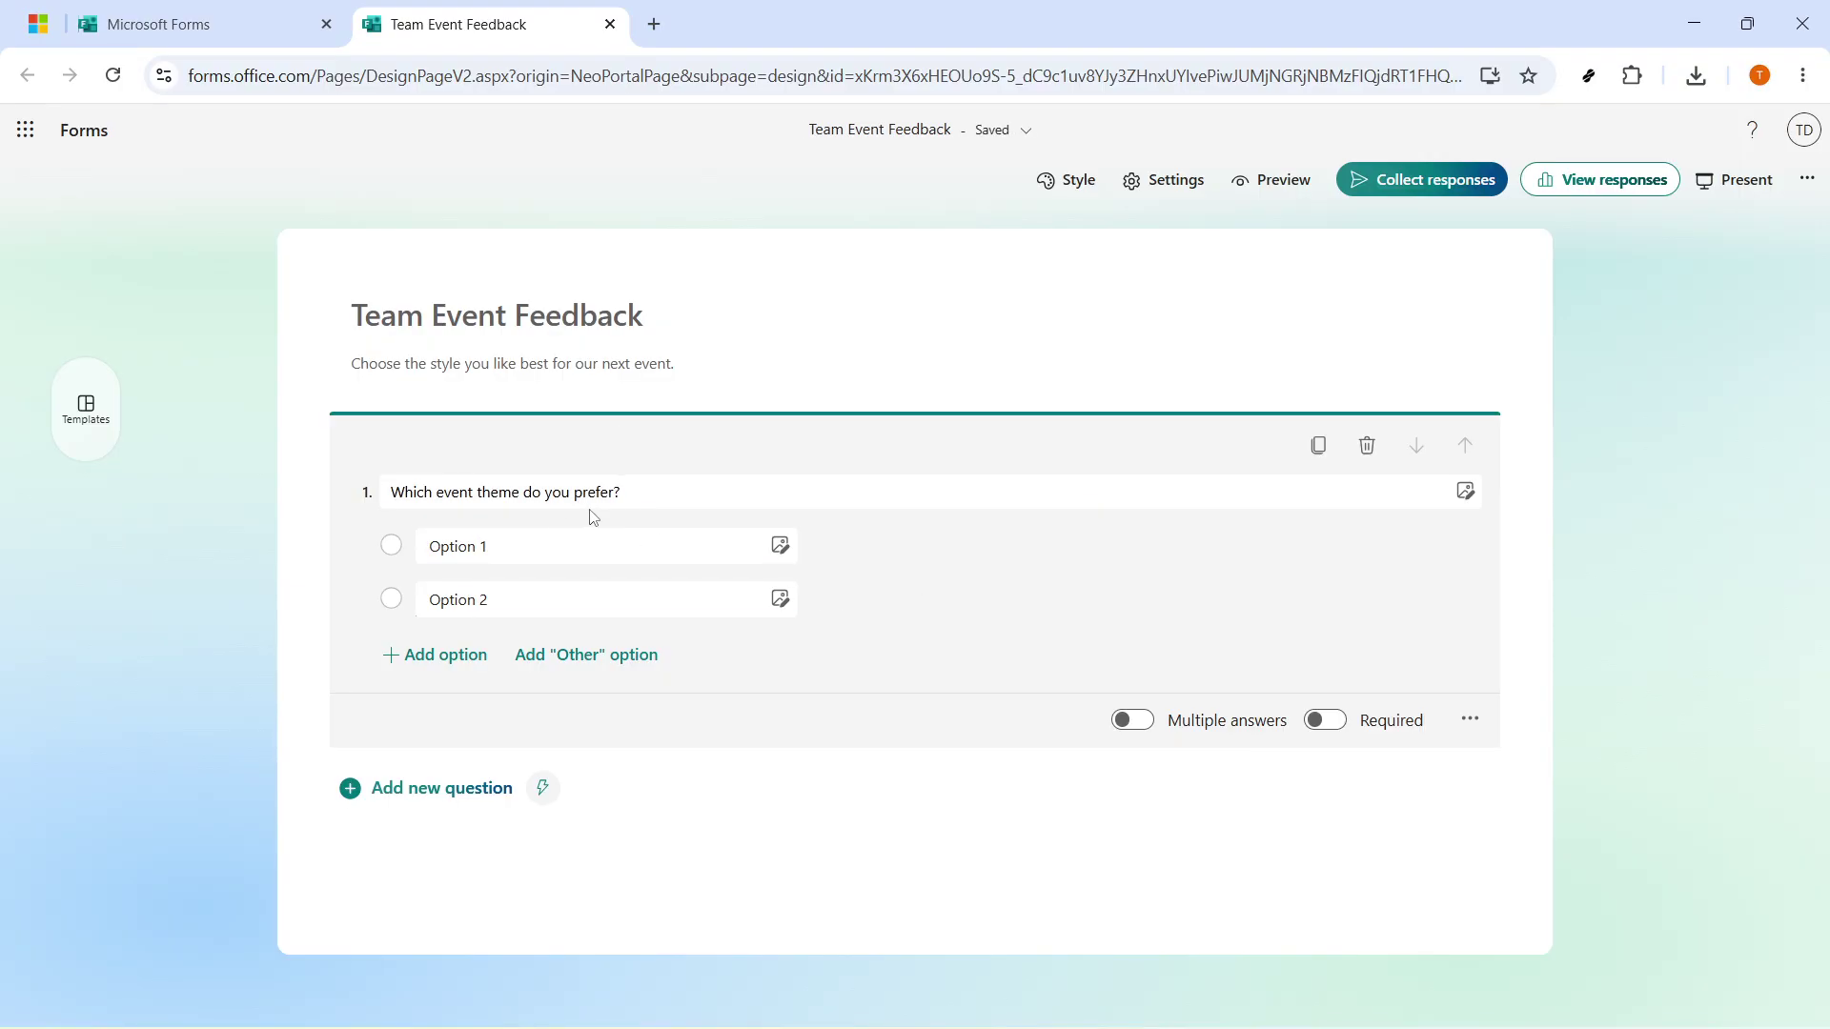
Step: Name the question's two answer options "Outdoor Picnic" and "Indoor Workshop"
left_click(535, 546)
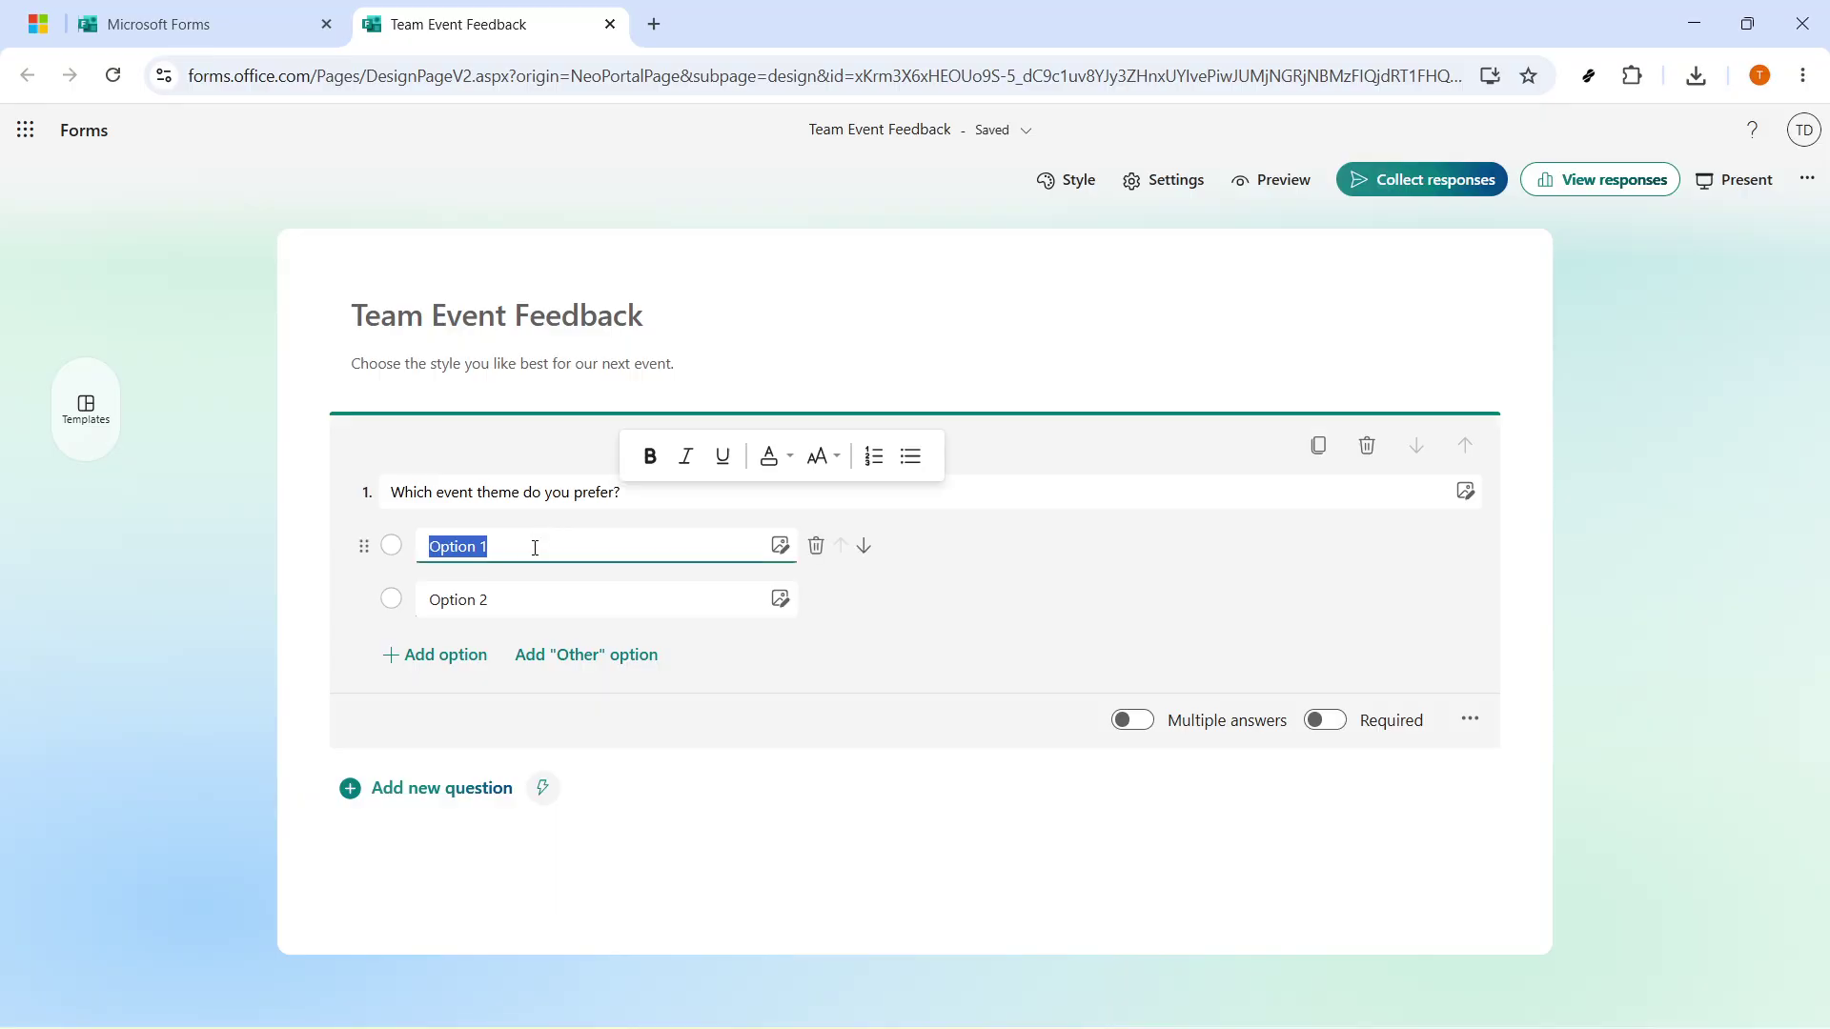
type("OPtdoor Picnic")
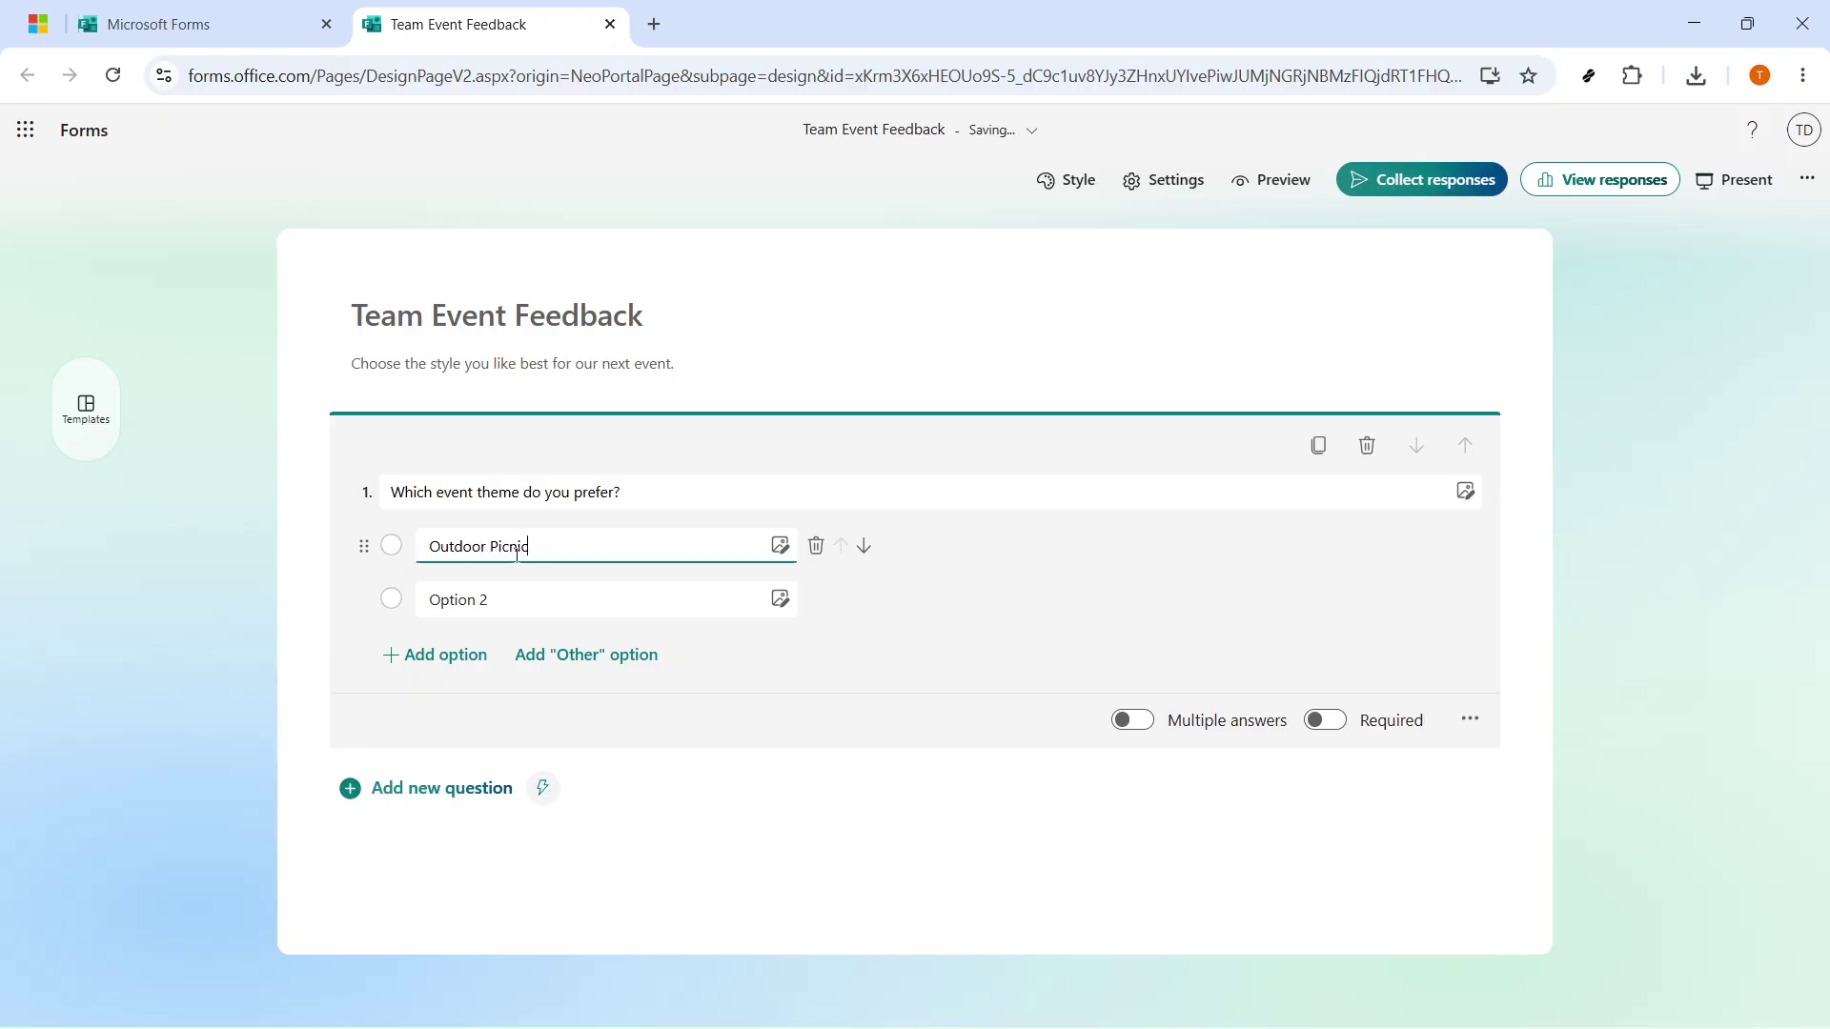
left_click(530, 594)
type("Ind")
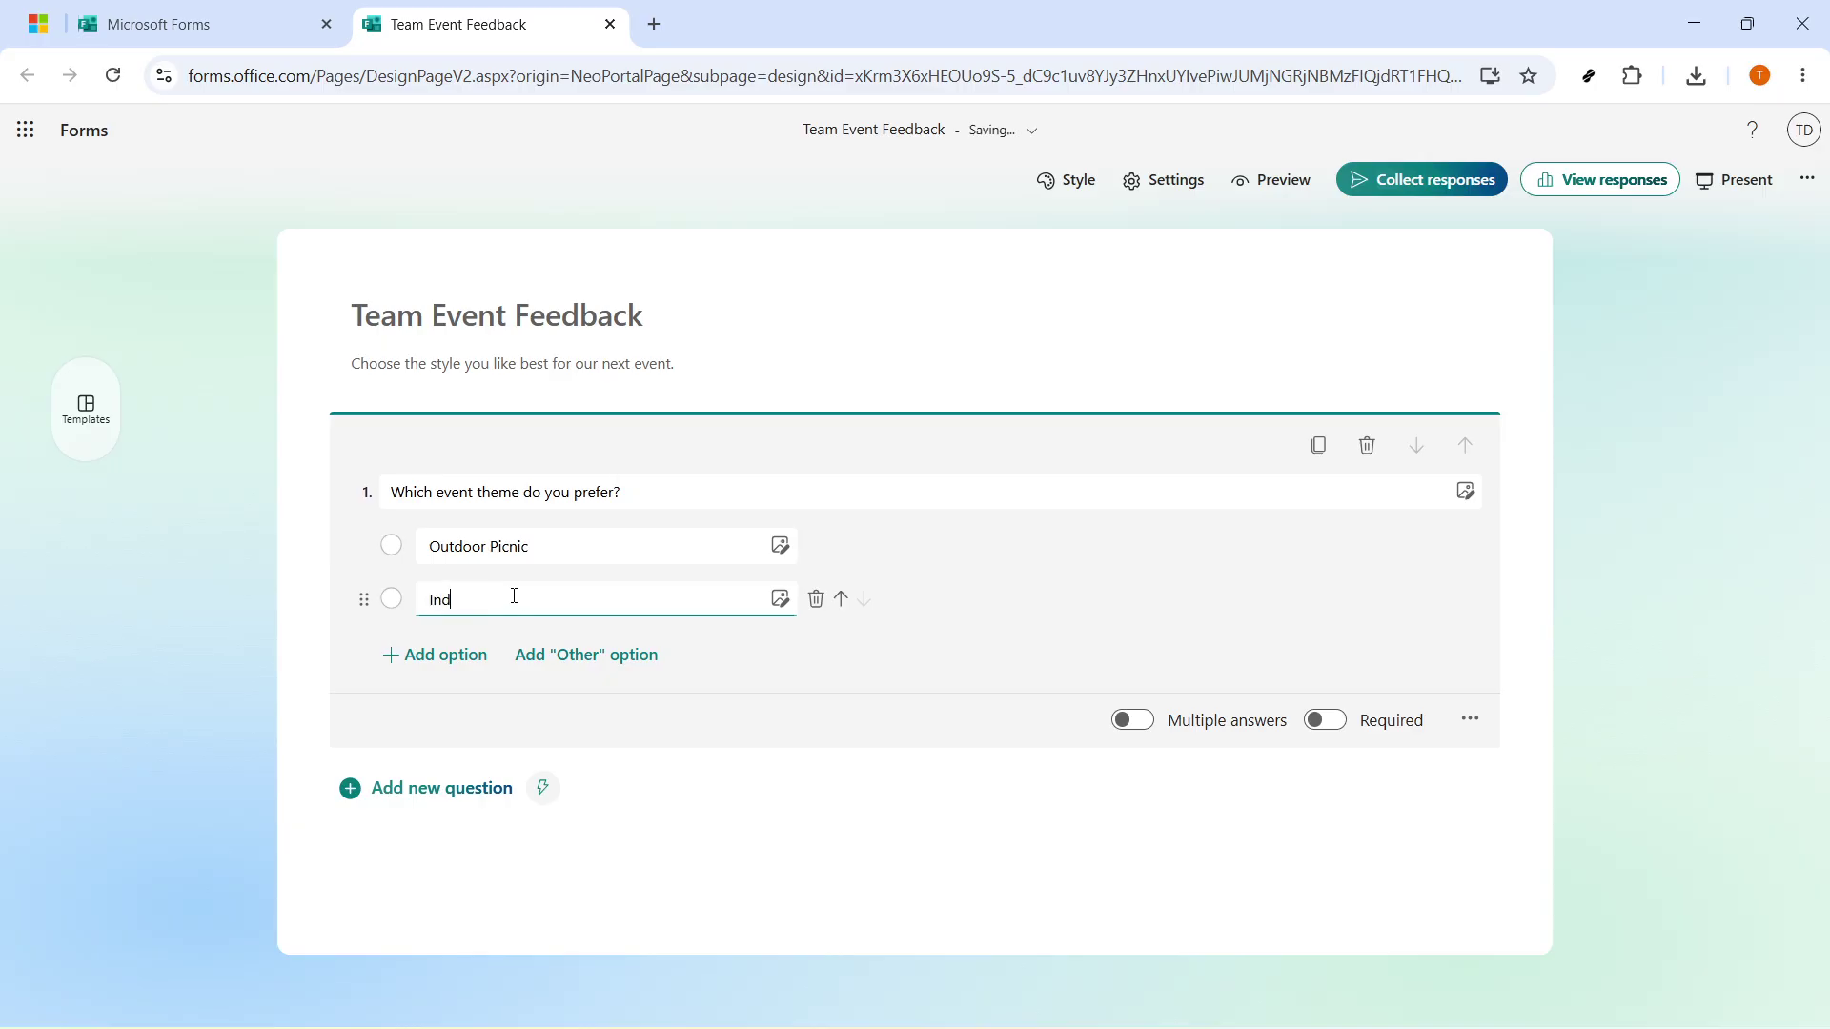
type("oor Workshop")
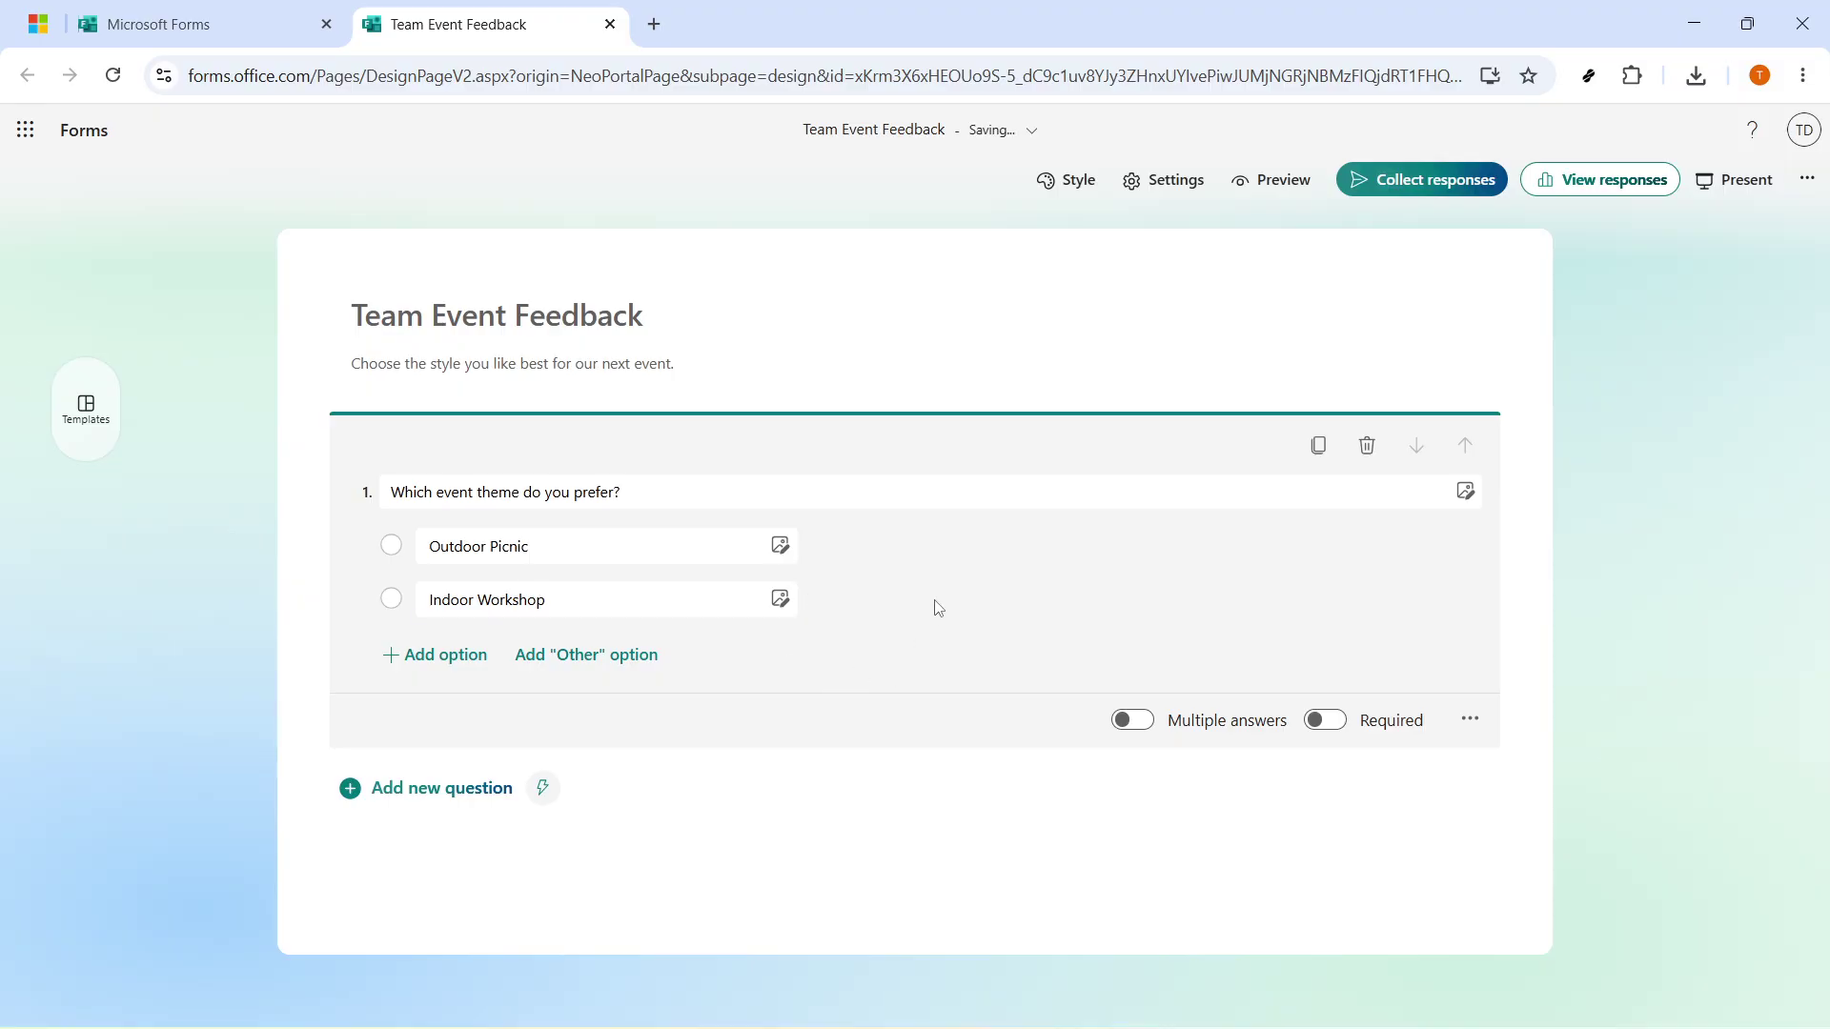
left_click(548, 554)
left_click(561, 610)
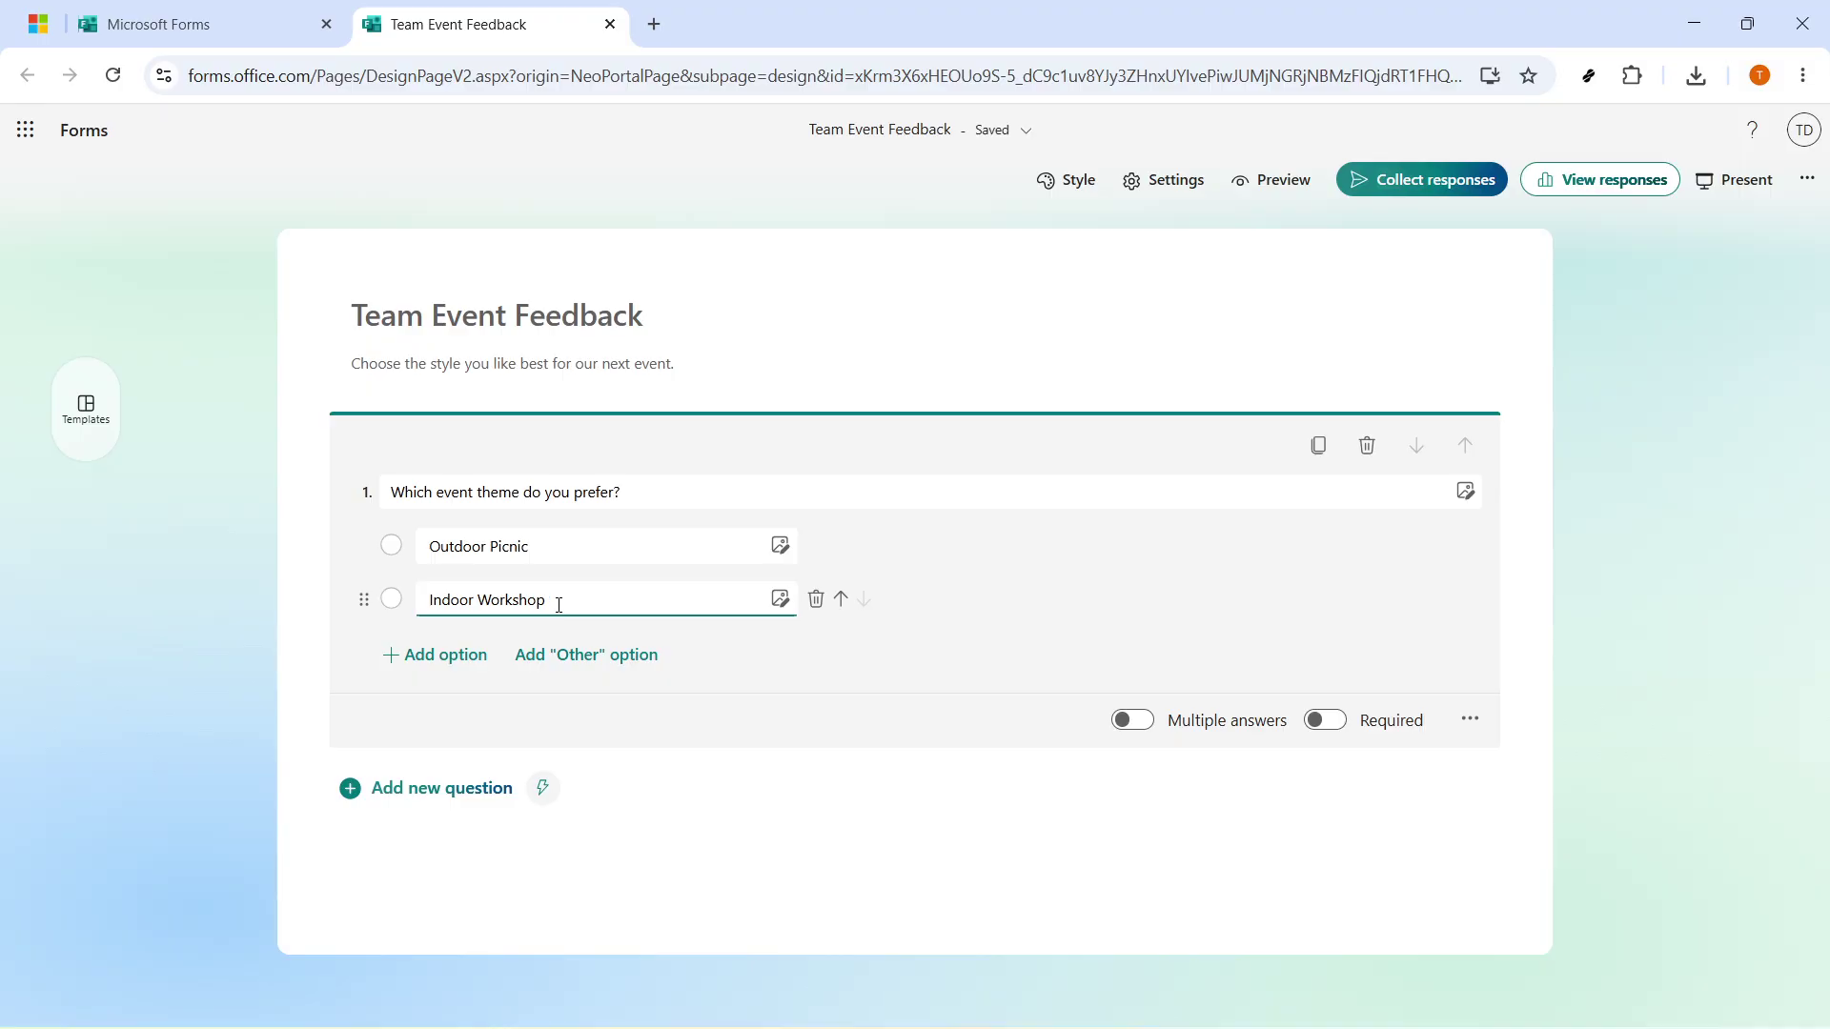
Step: Examine the form's suggested theme backgrounds and the customized style options
left_click(1073, 191)
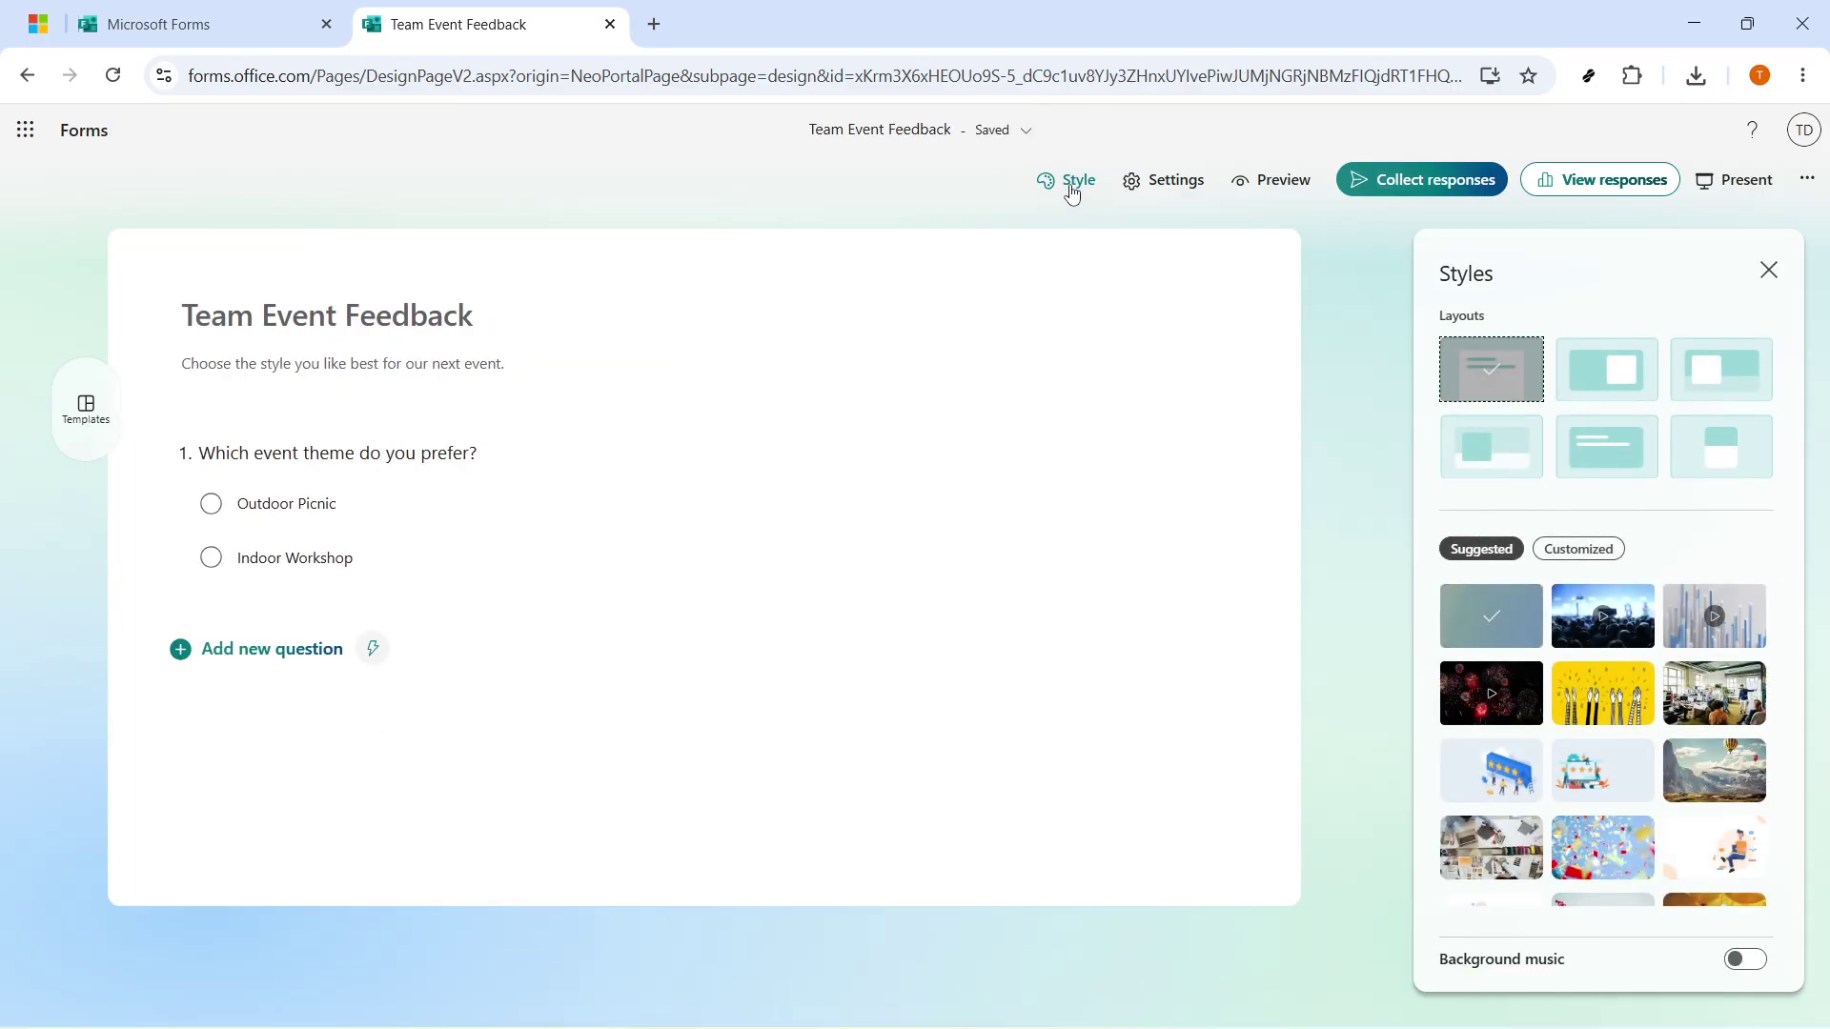
scroll(1534, 729, "down", 2)
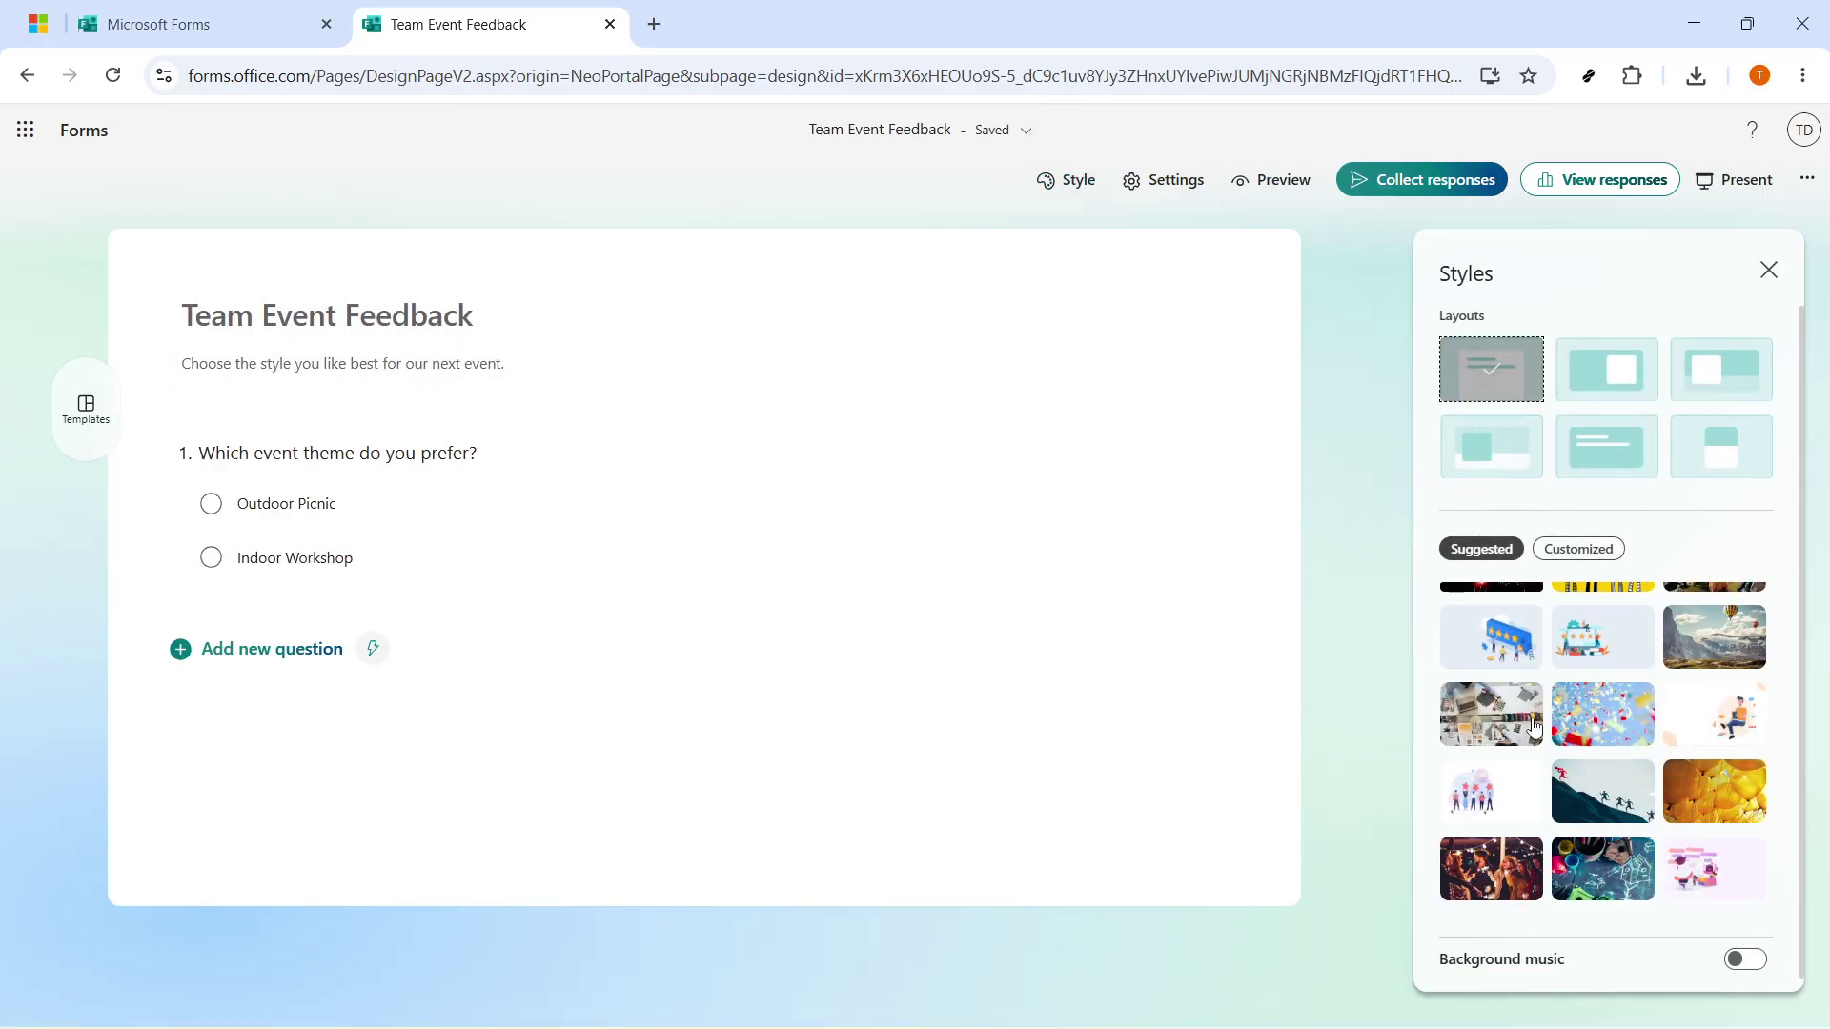
scroll(1535, 729, "down", 4)
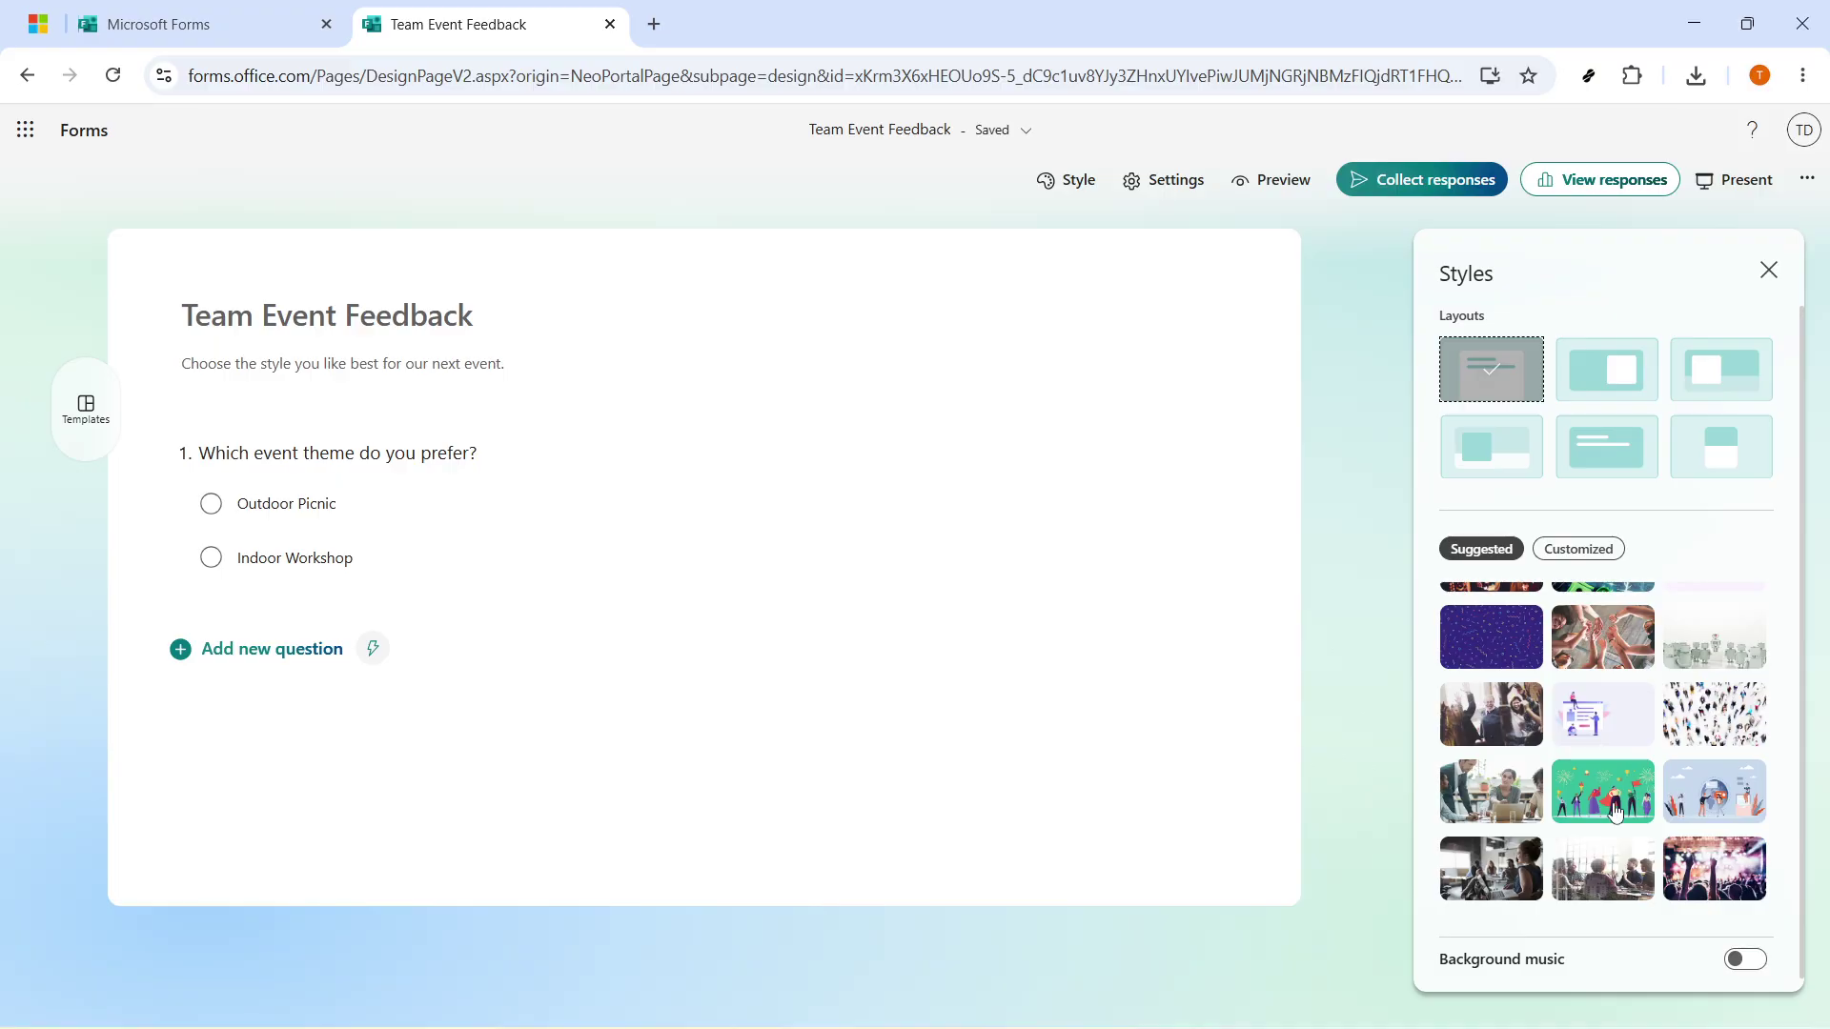
scroll(1682, 857, "down", 3)
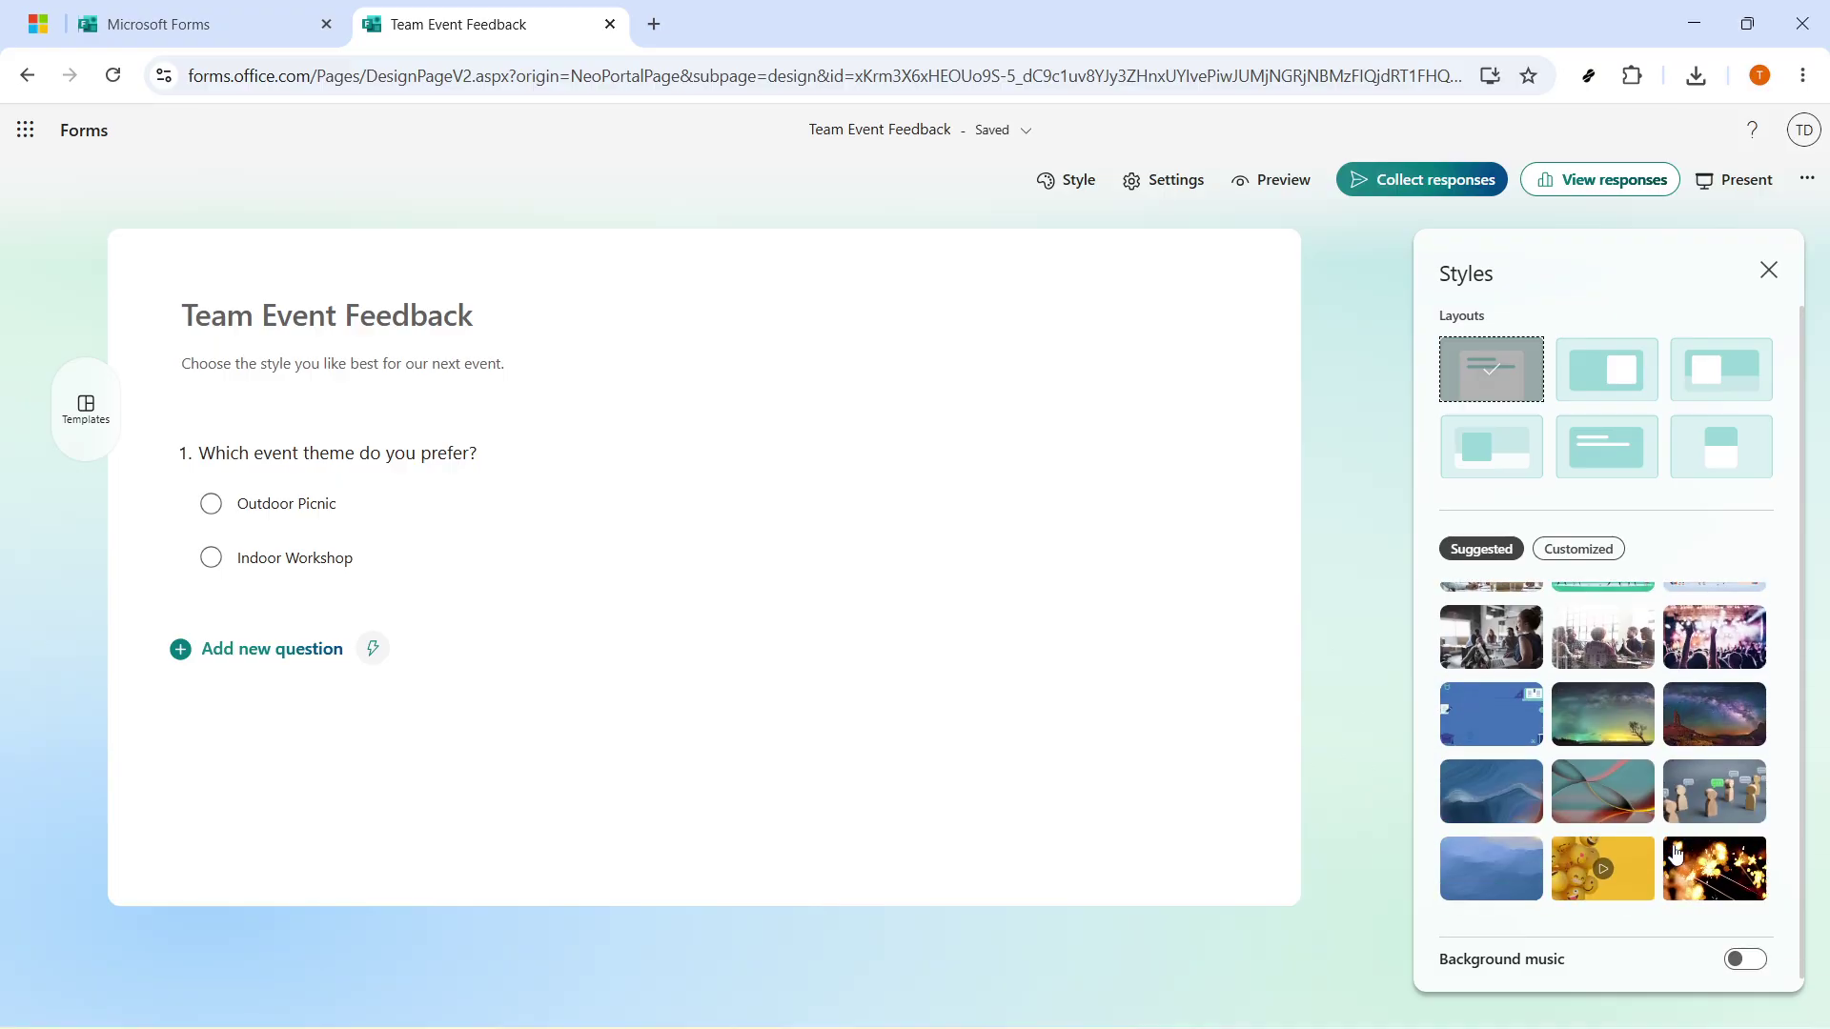
scroll(1682, 858, "down", 1)
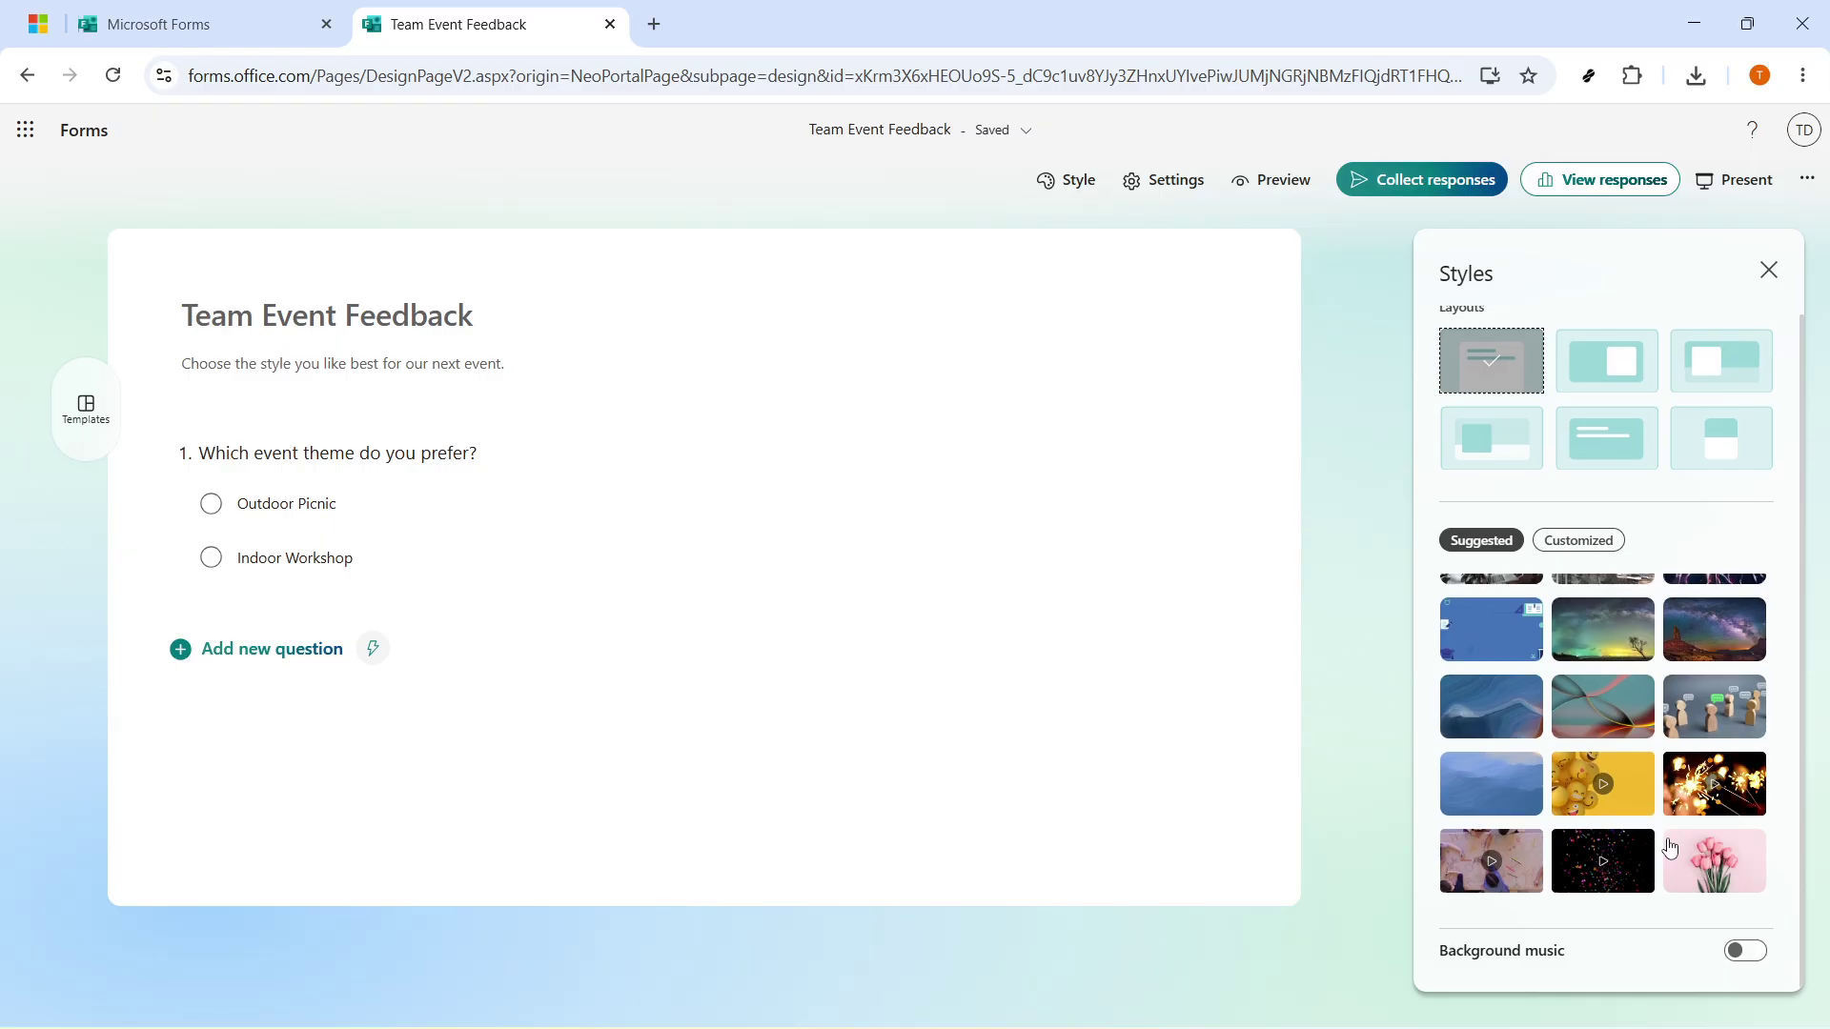
scroll(1666, 835, "down", 3)
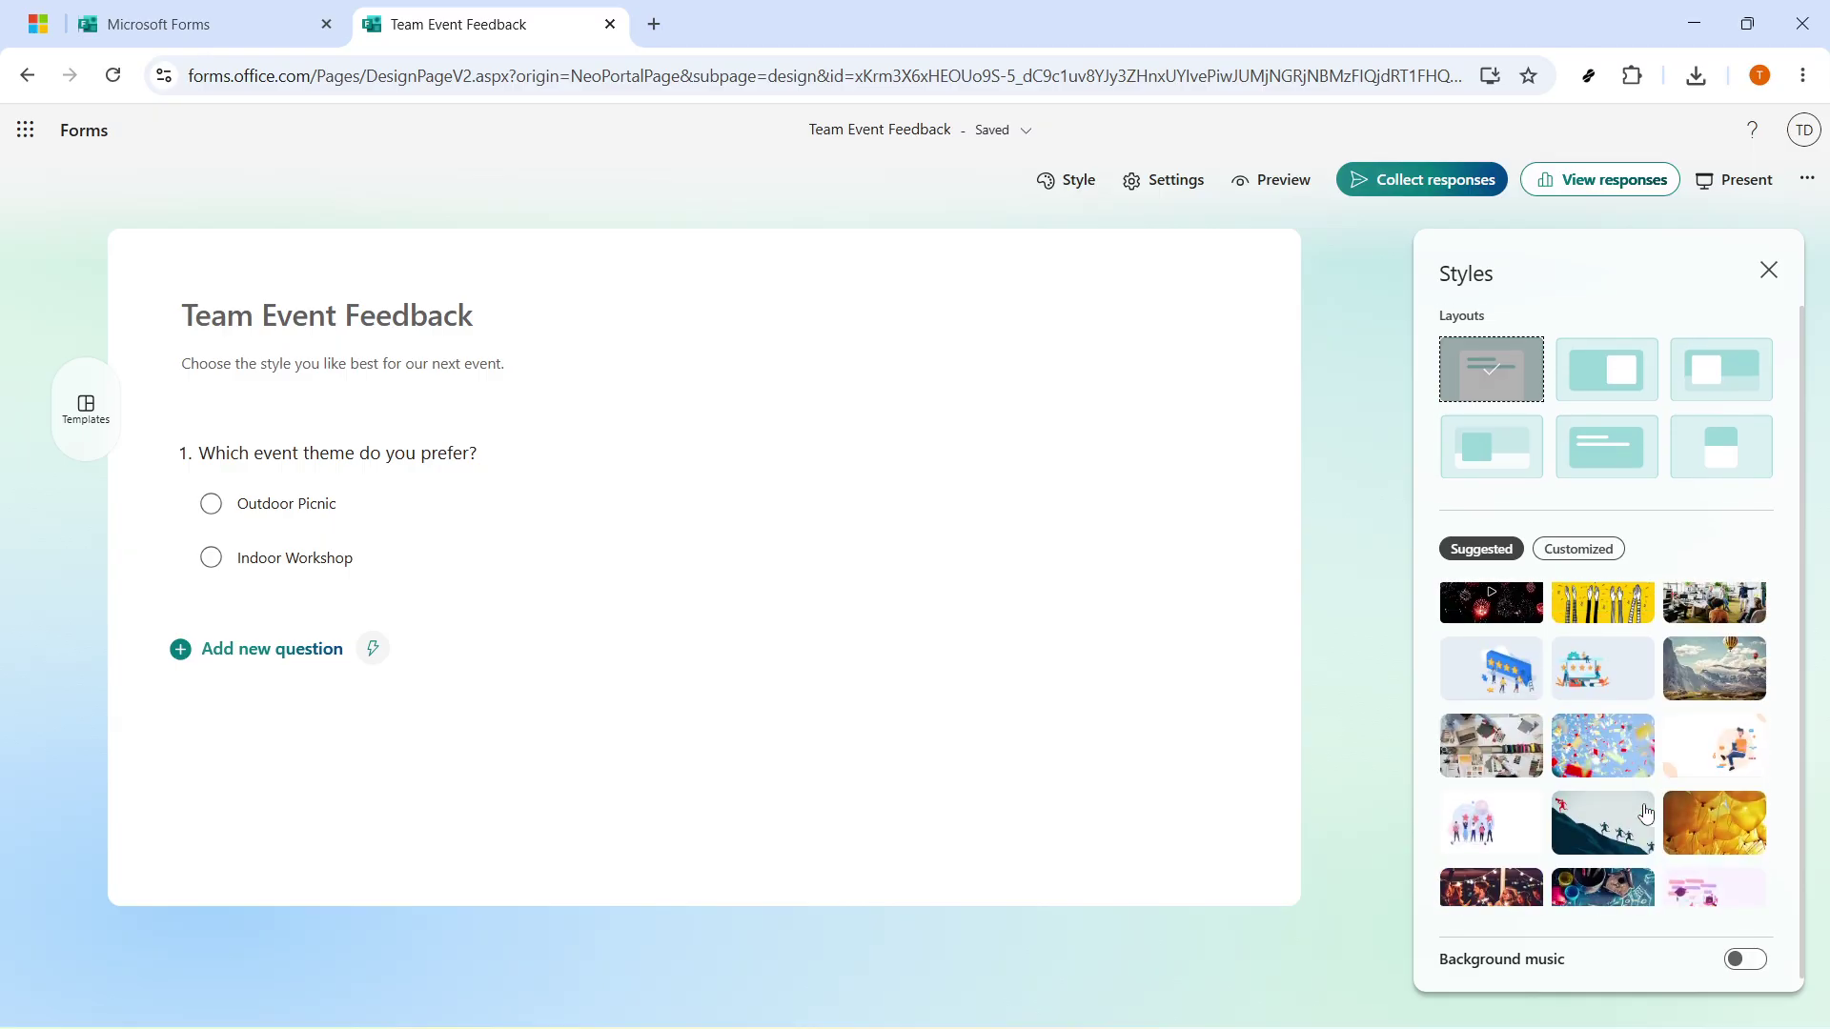
scroll(1648, 814, "up", 1)
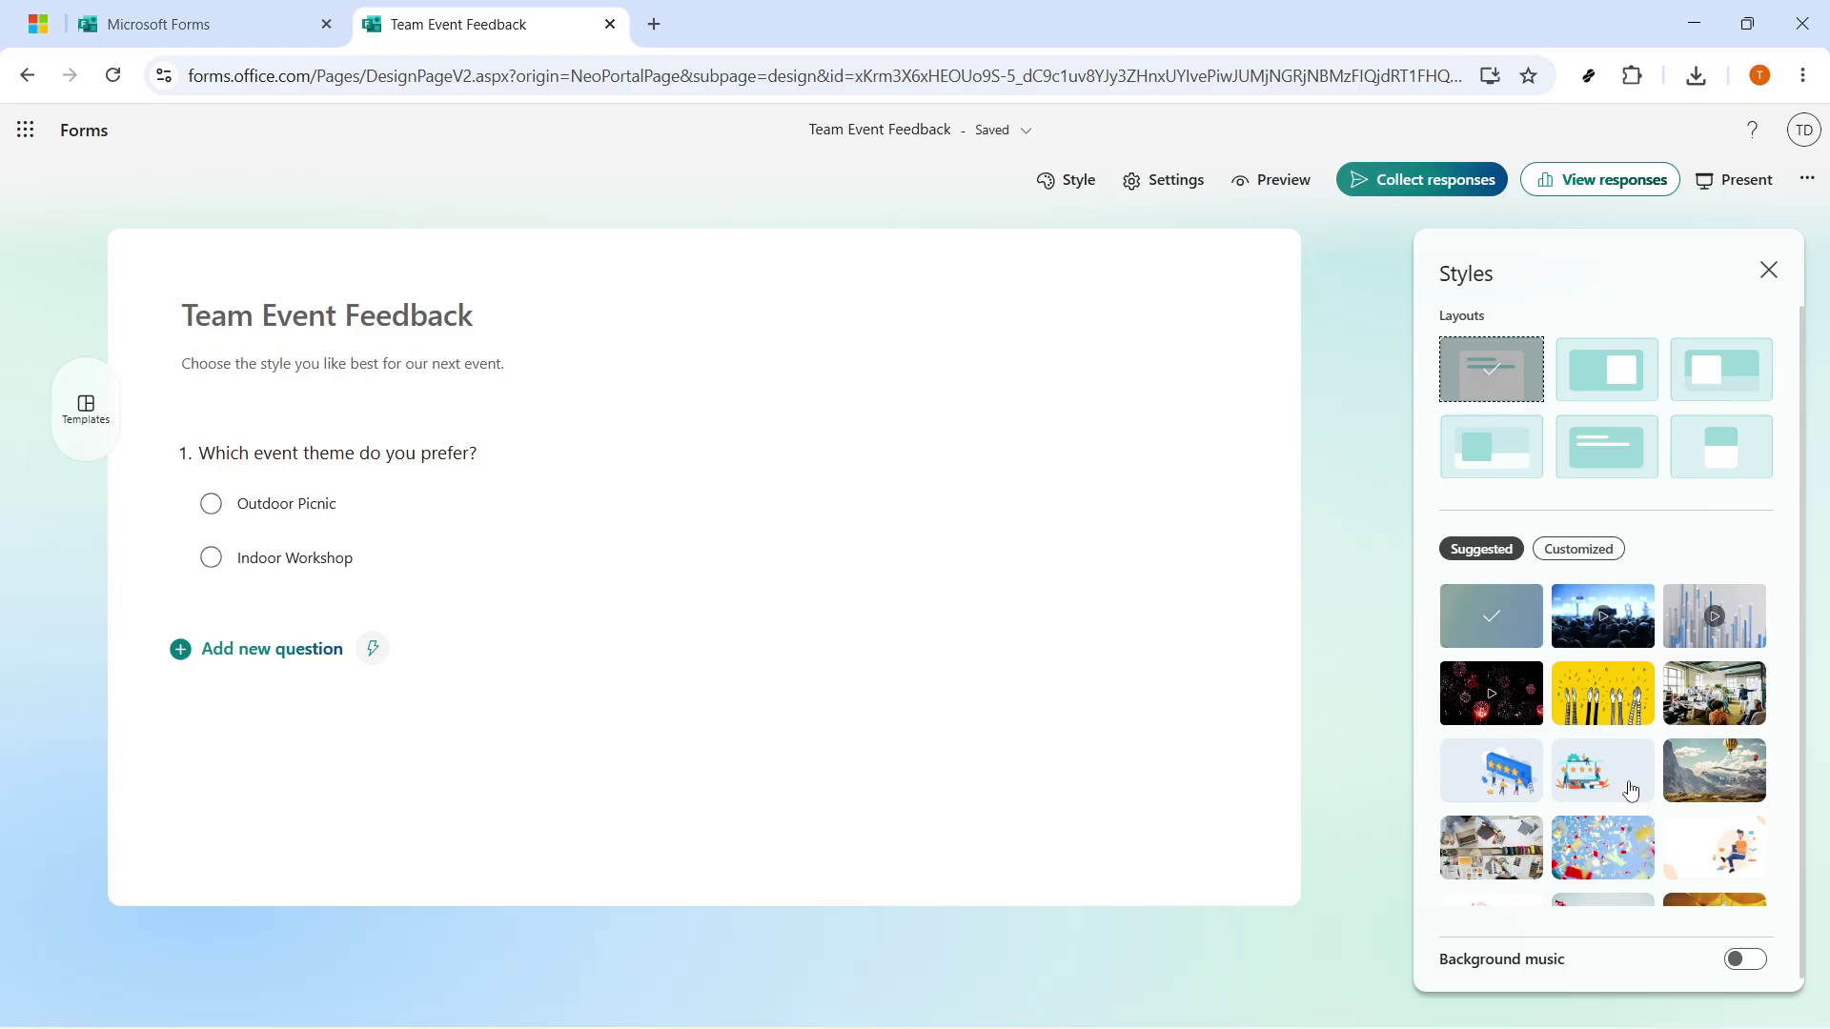
left_click(1598, 553)
left_click(1475, 553)
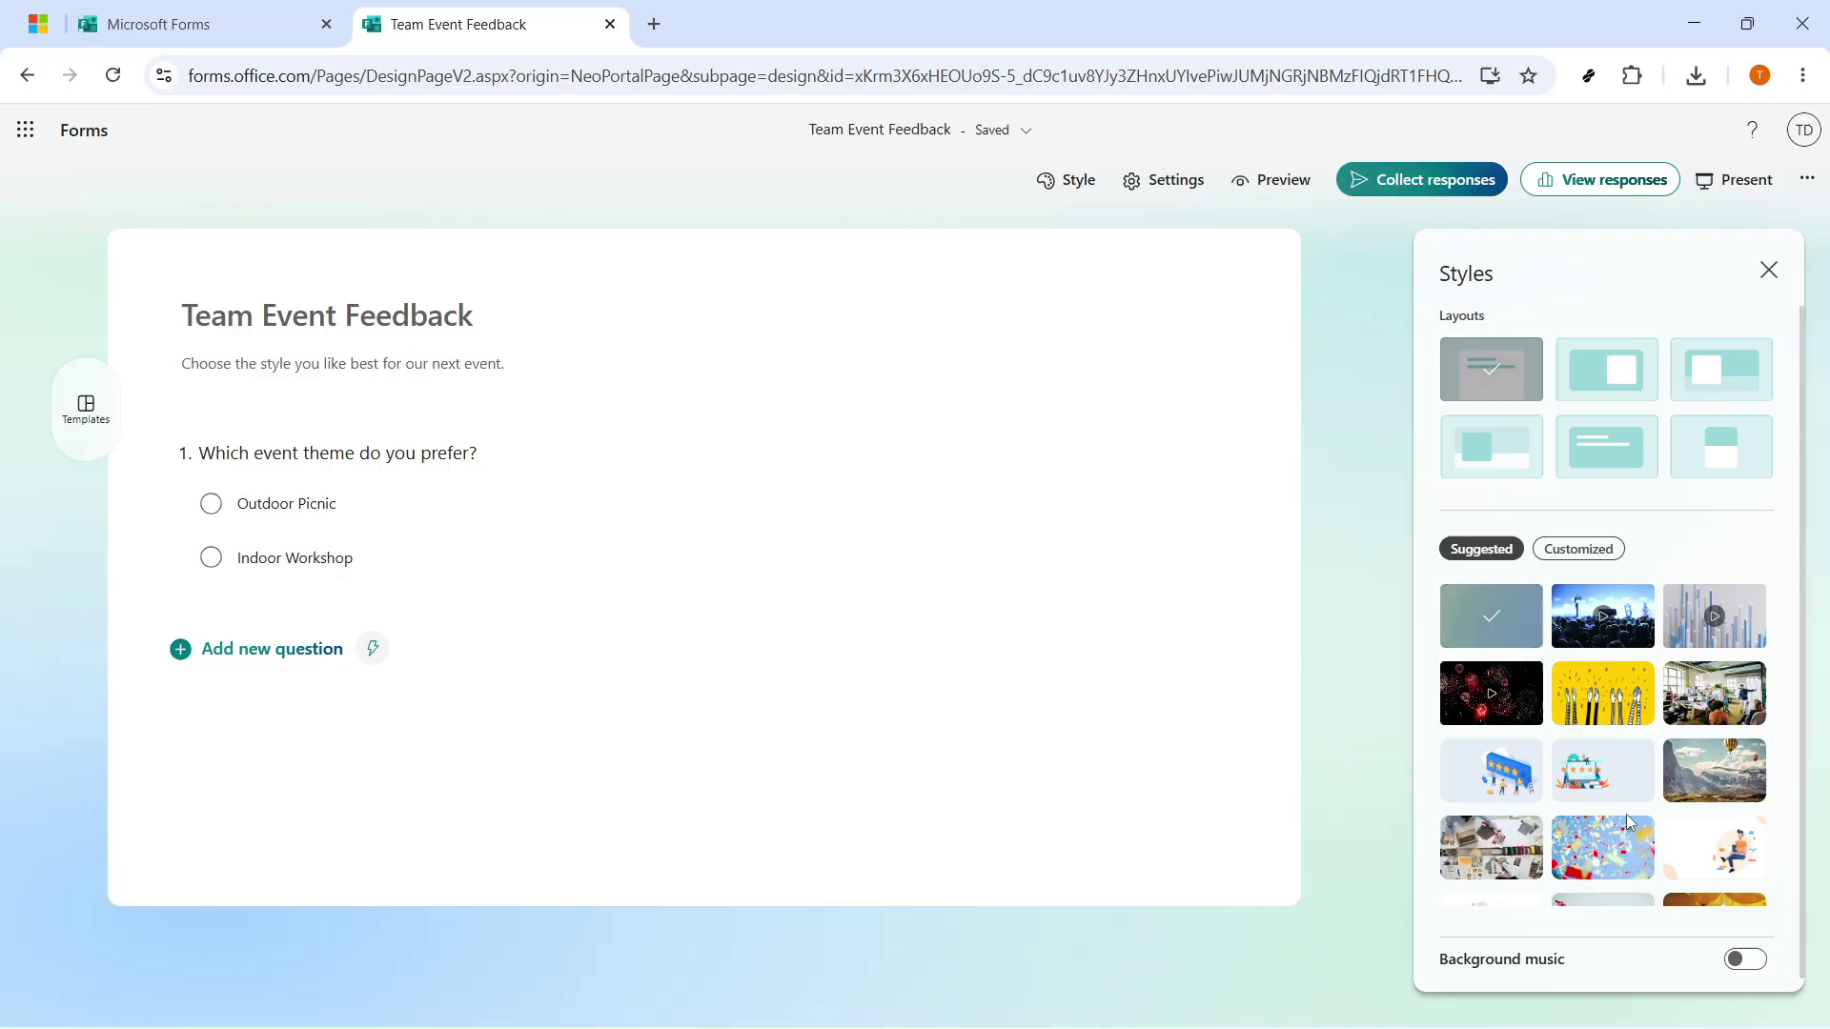
Step: Apply the suggested confetti-on-blue-sky background to the form and check it with the style options closed
left_click(1610, 844)
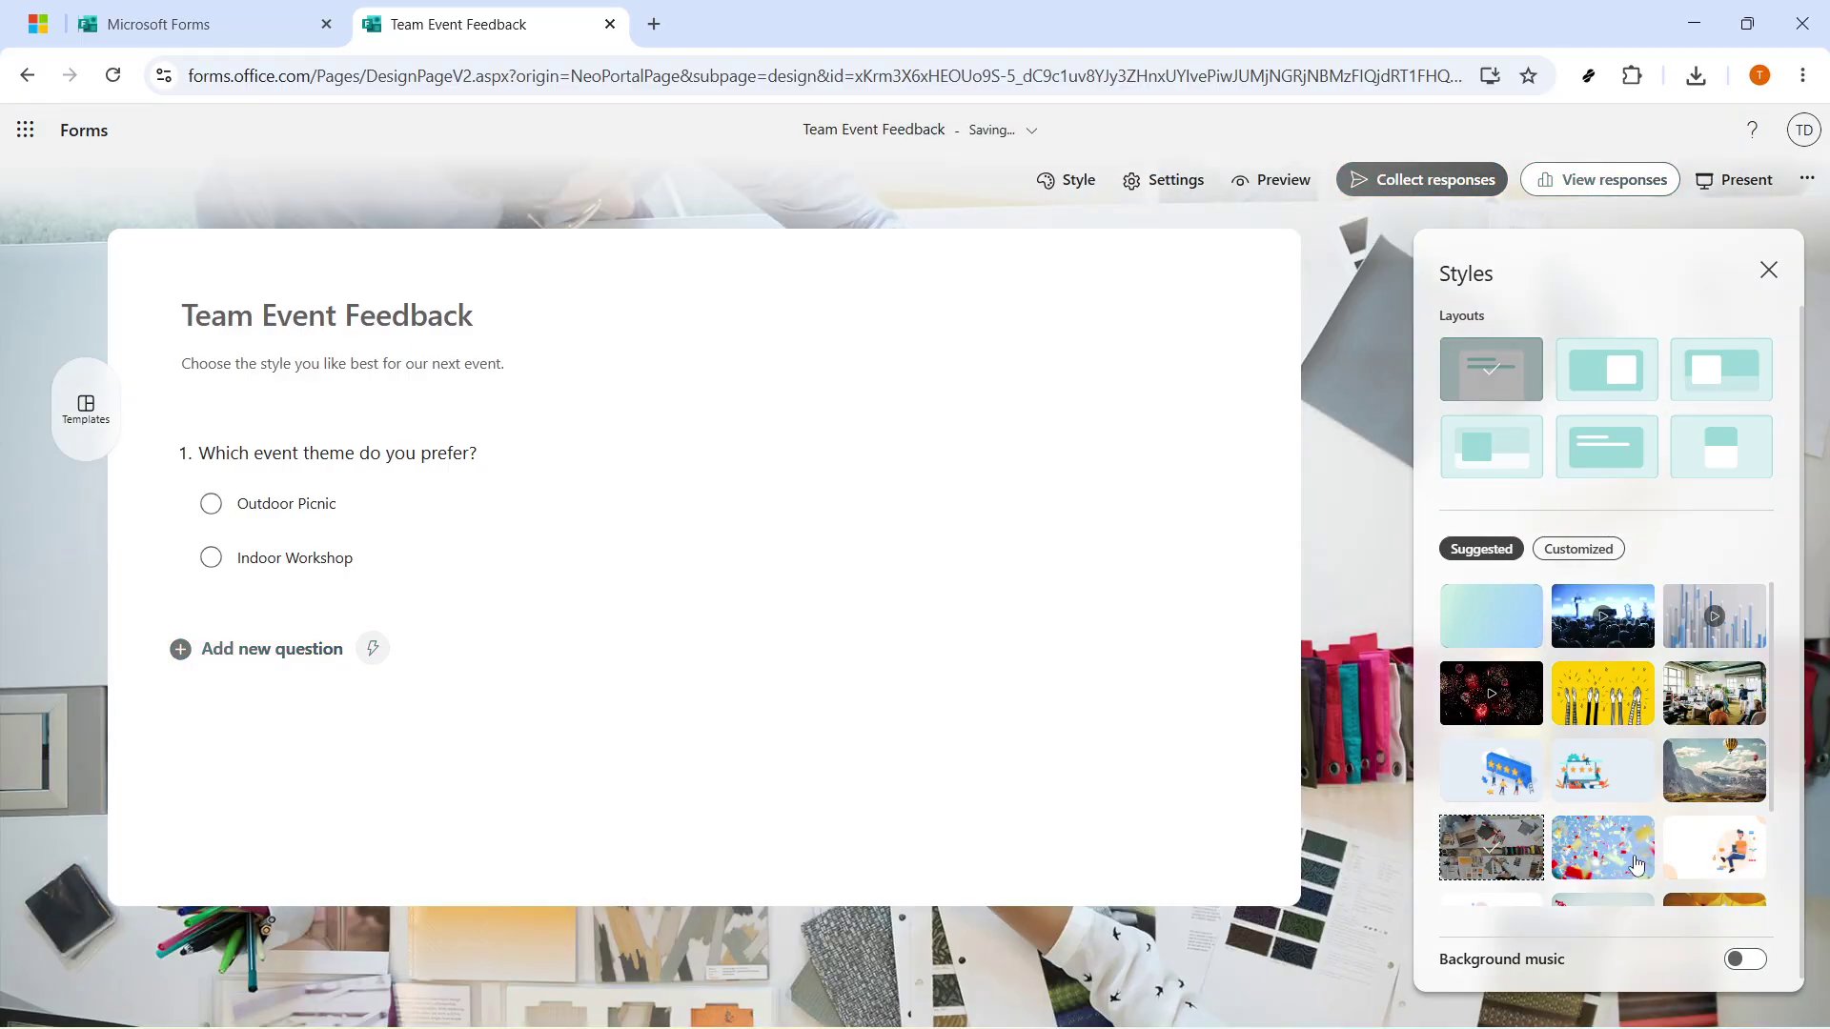
left_click(1638, 863)
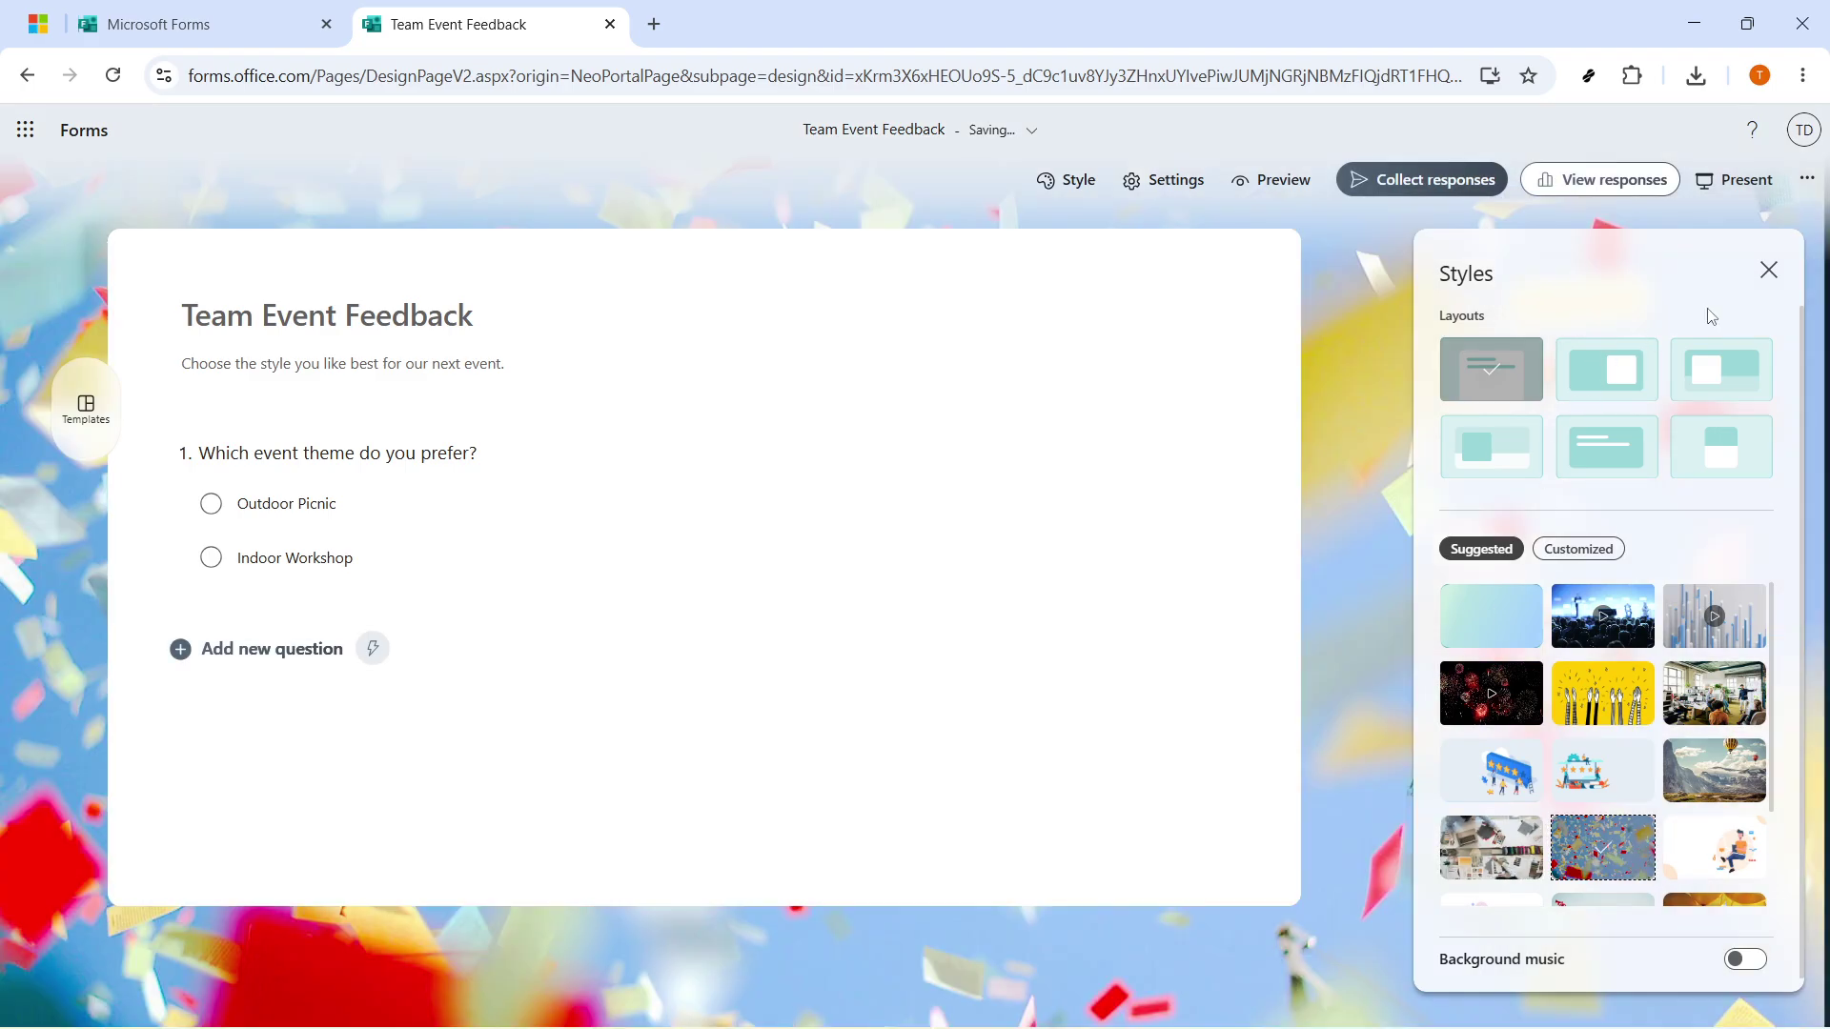
left_click(1769, 269)
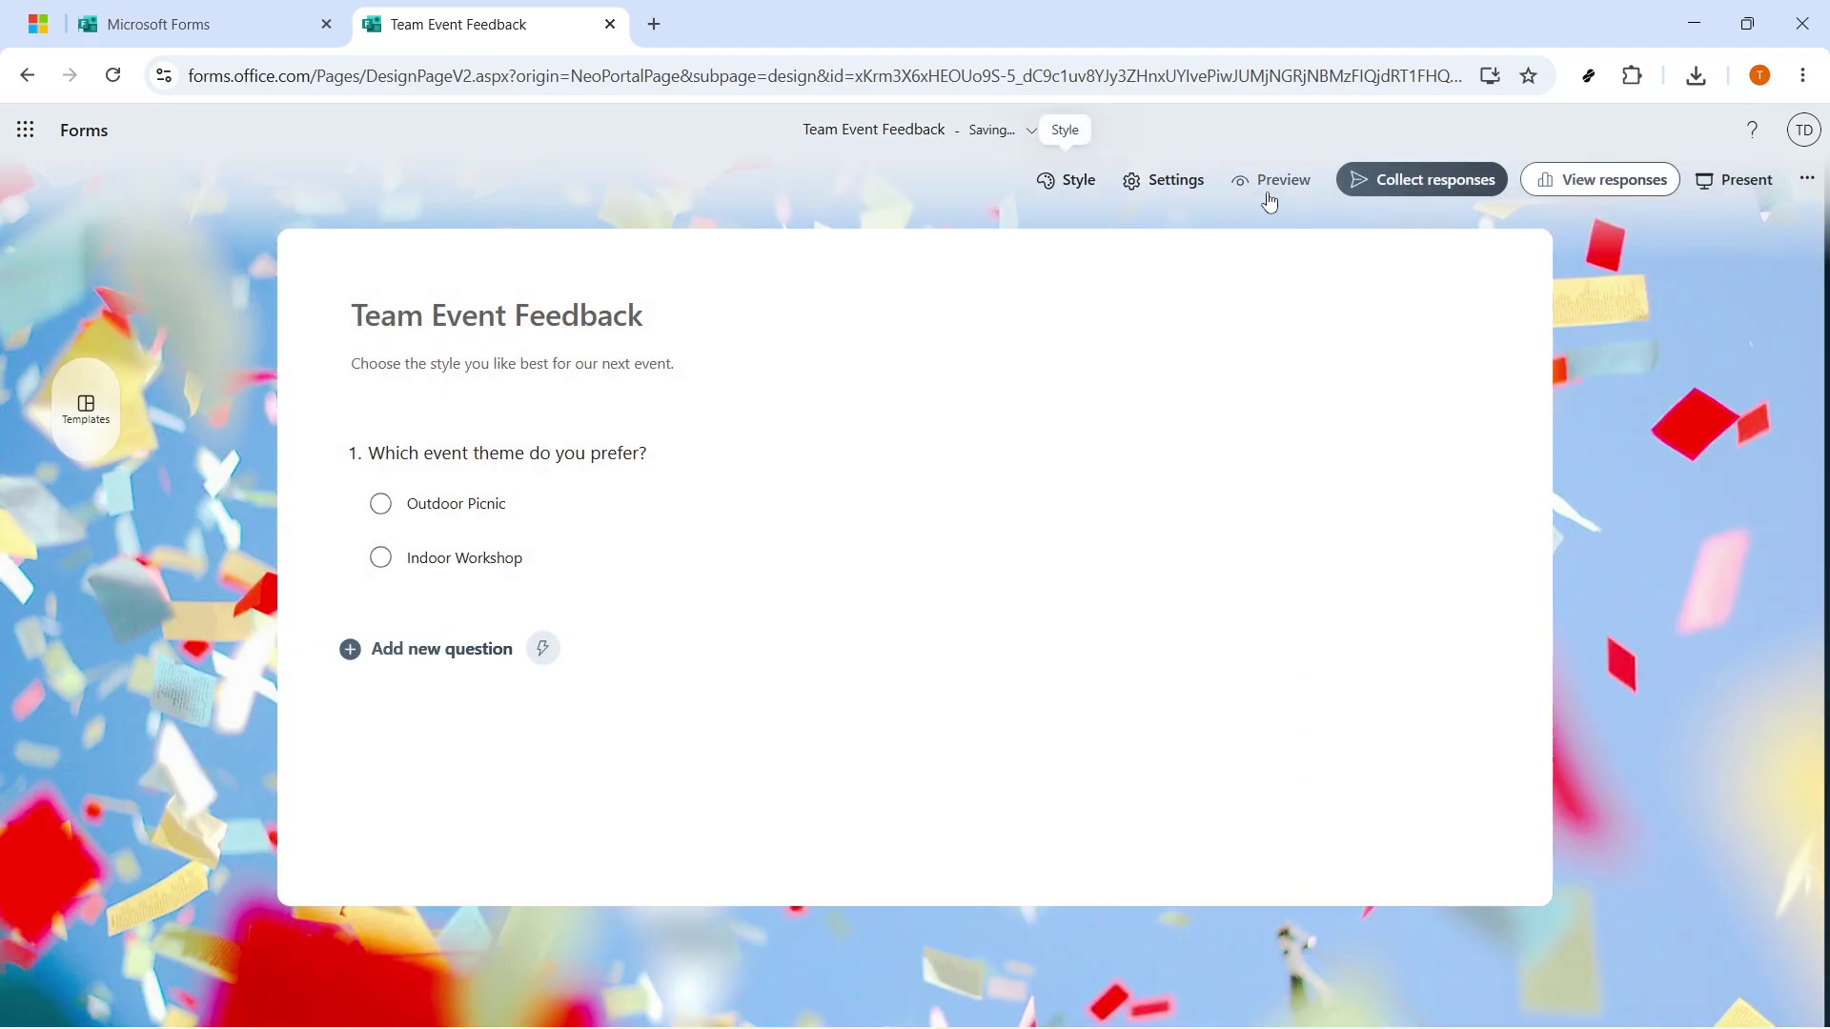
left_click(1063, 181)
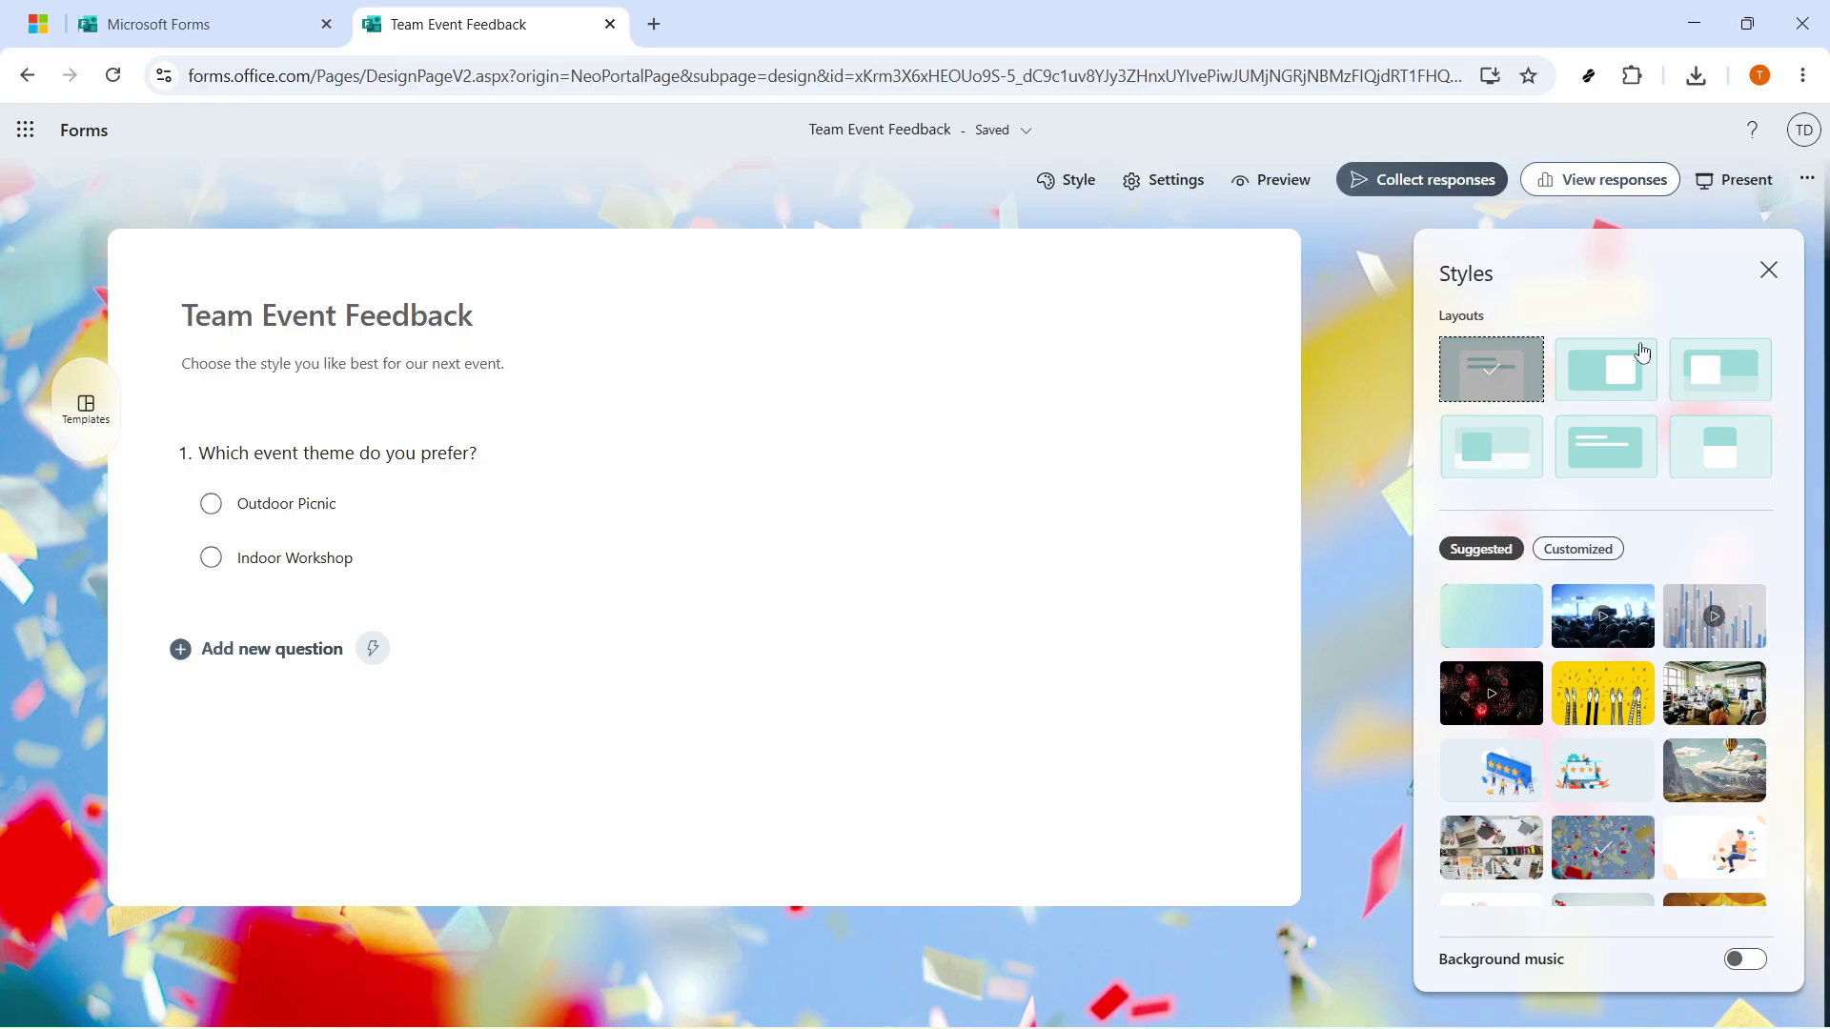
left_click(1774, 272)
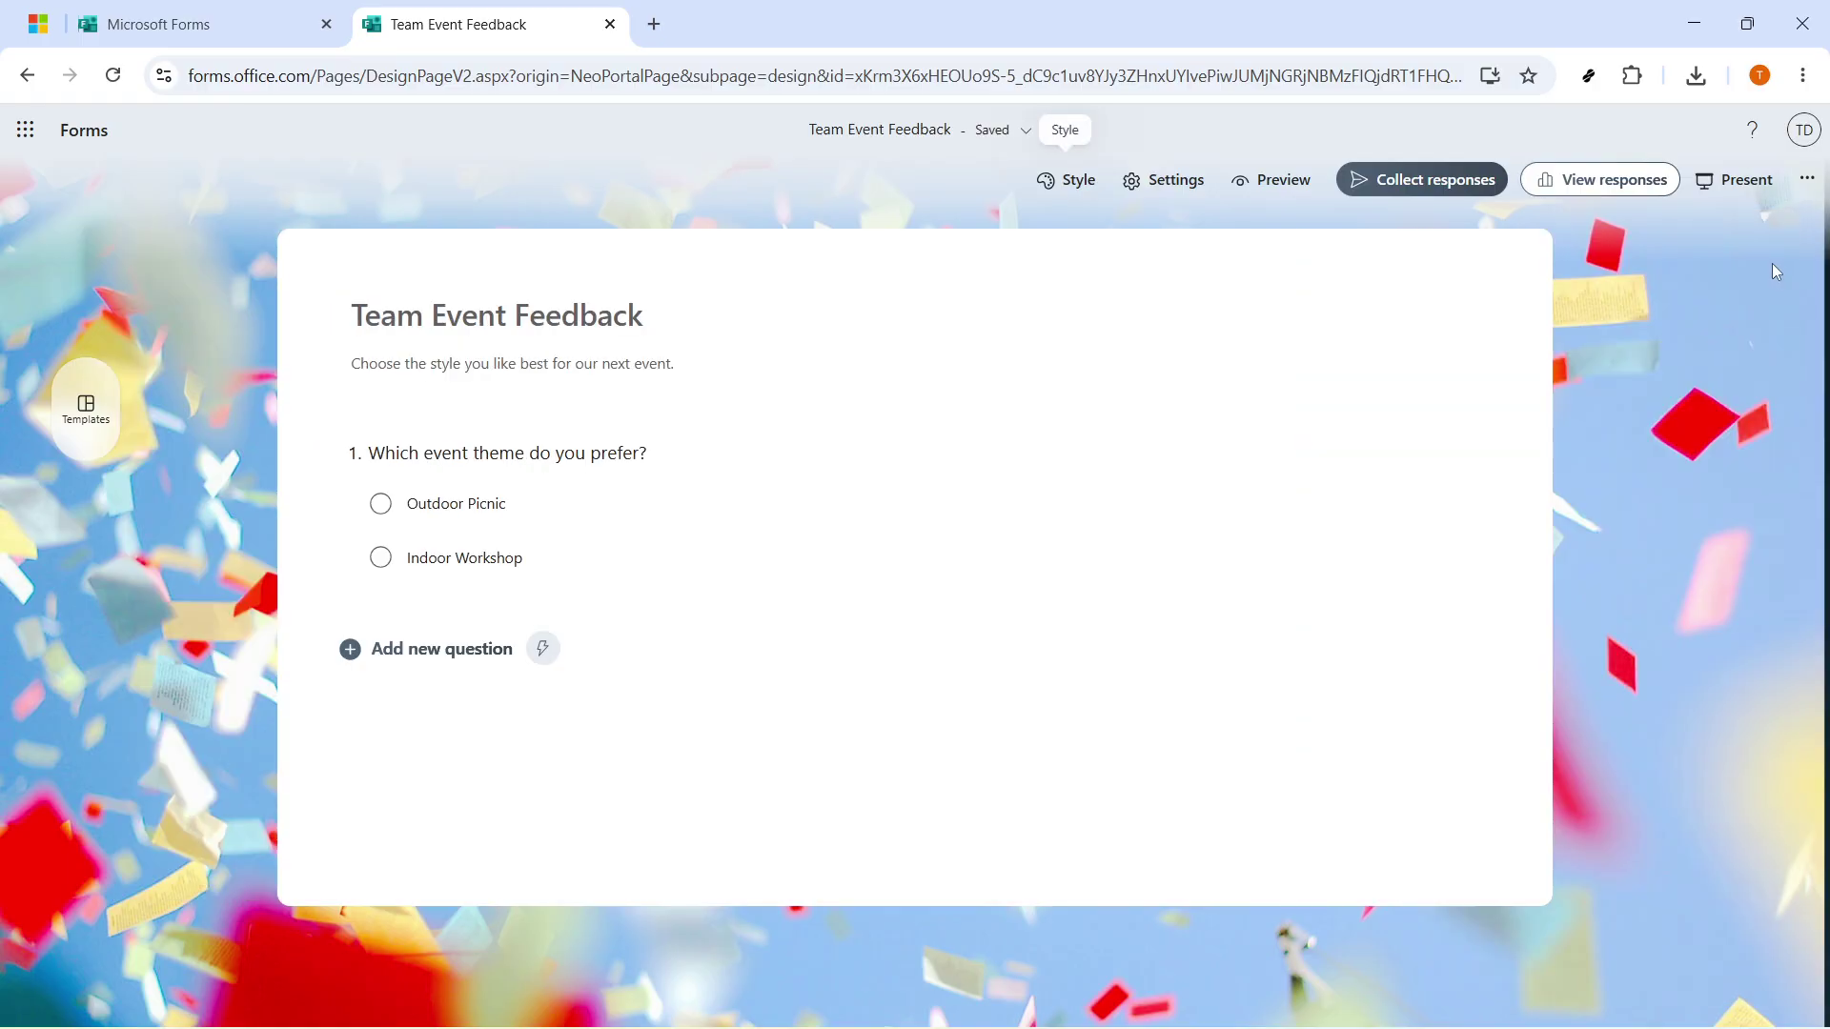
Step: Upload forms-background.png from the Downloads folder as the form's customized theme image
left_click(1086, 180)
left_click(1618, 551)
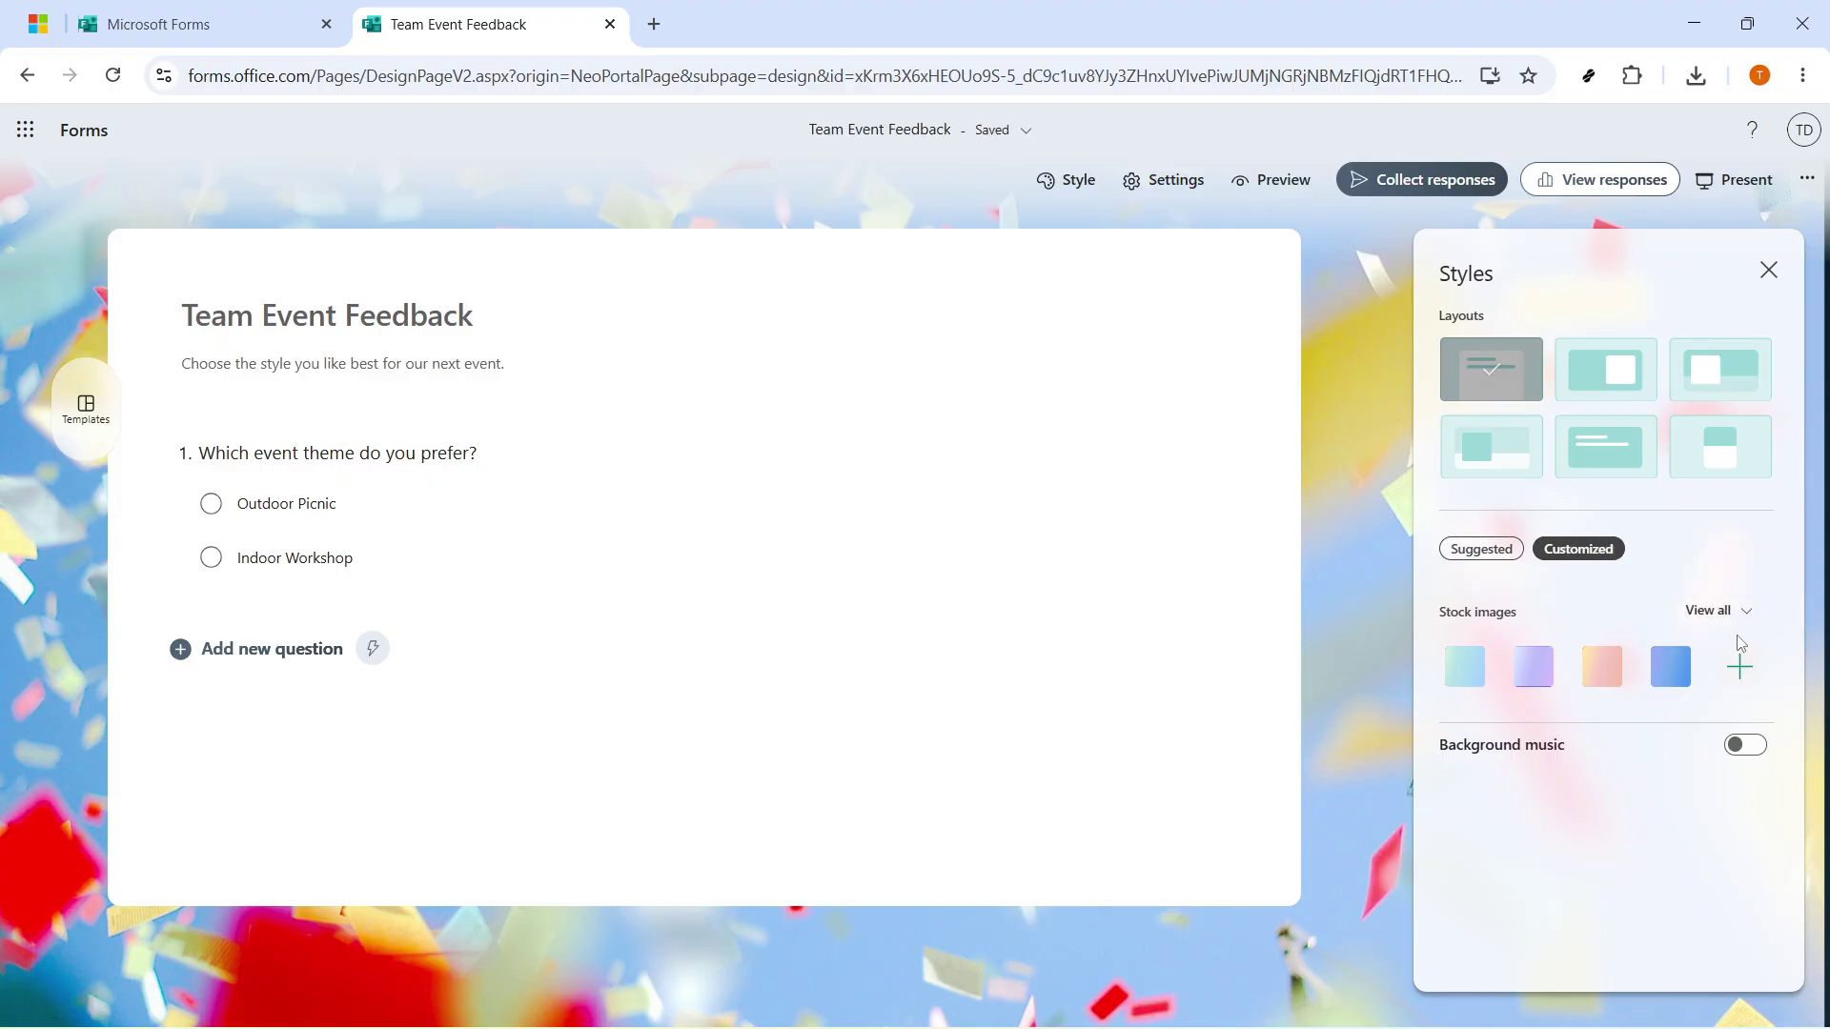
left_click(1741, 667)
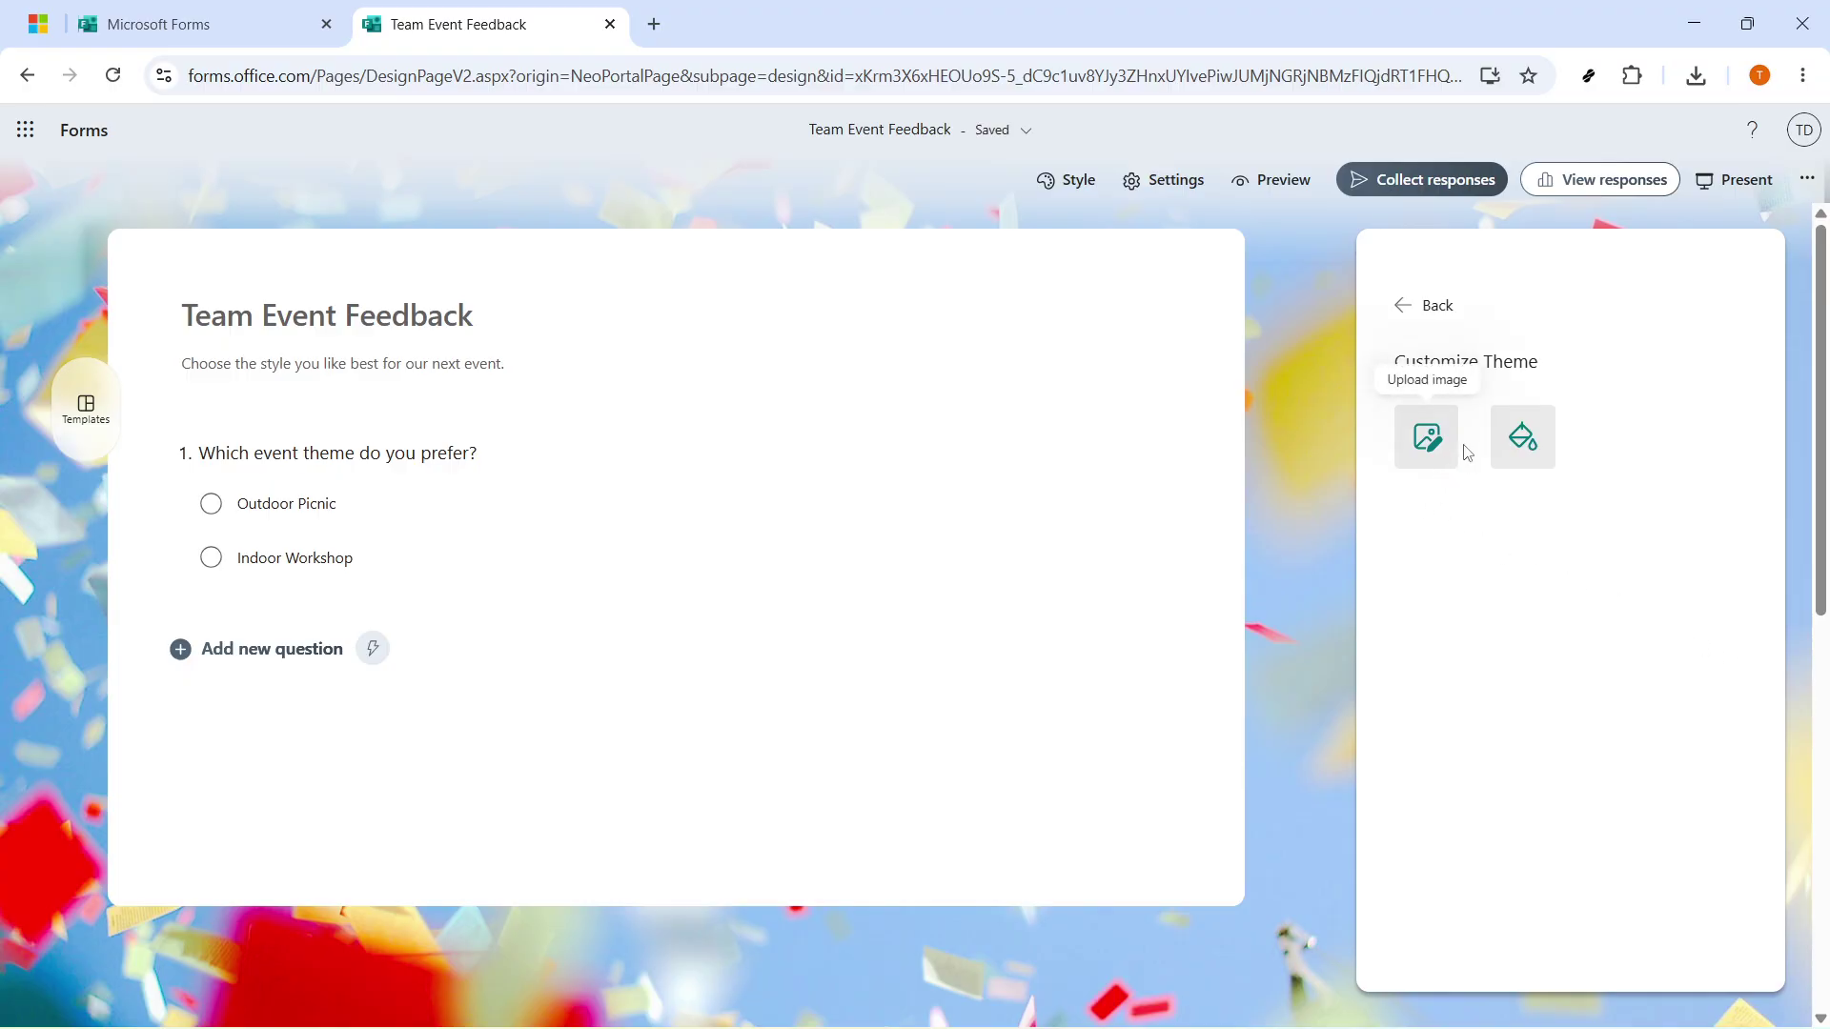
left_click(1426, 441)
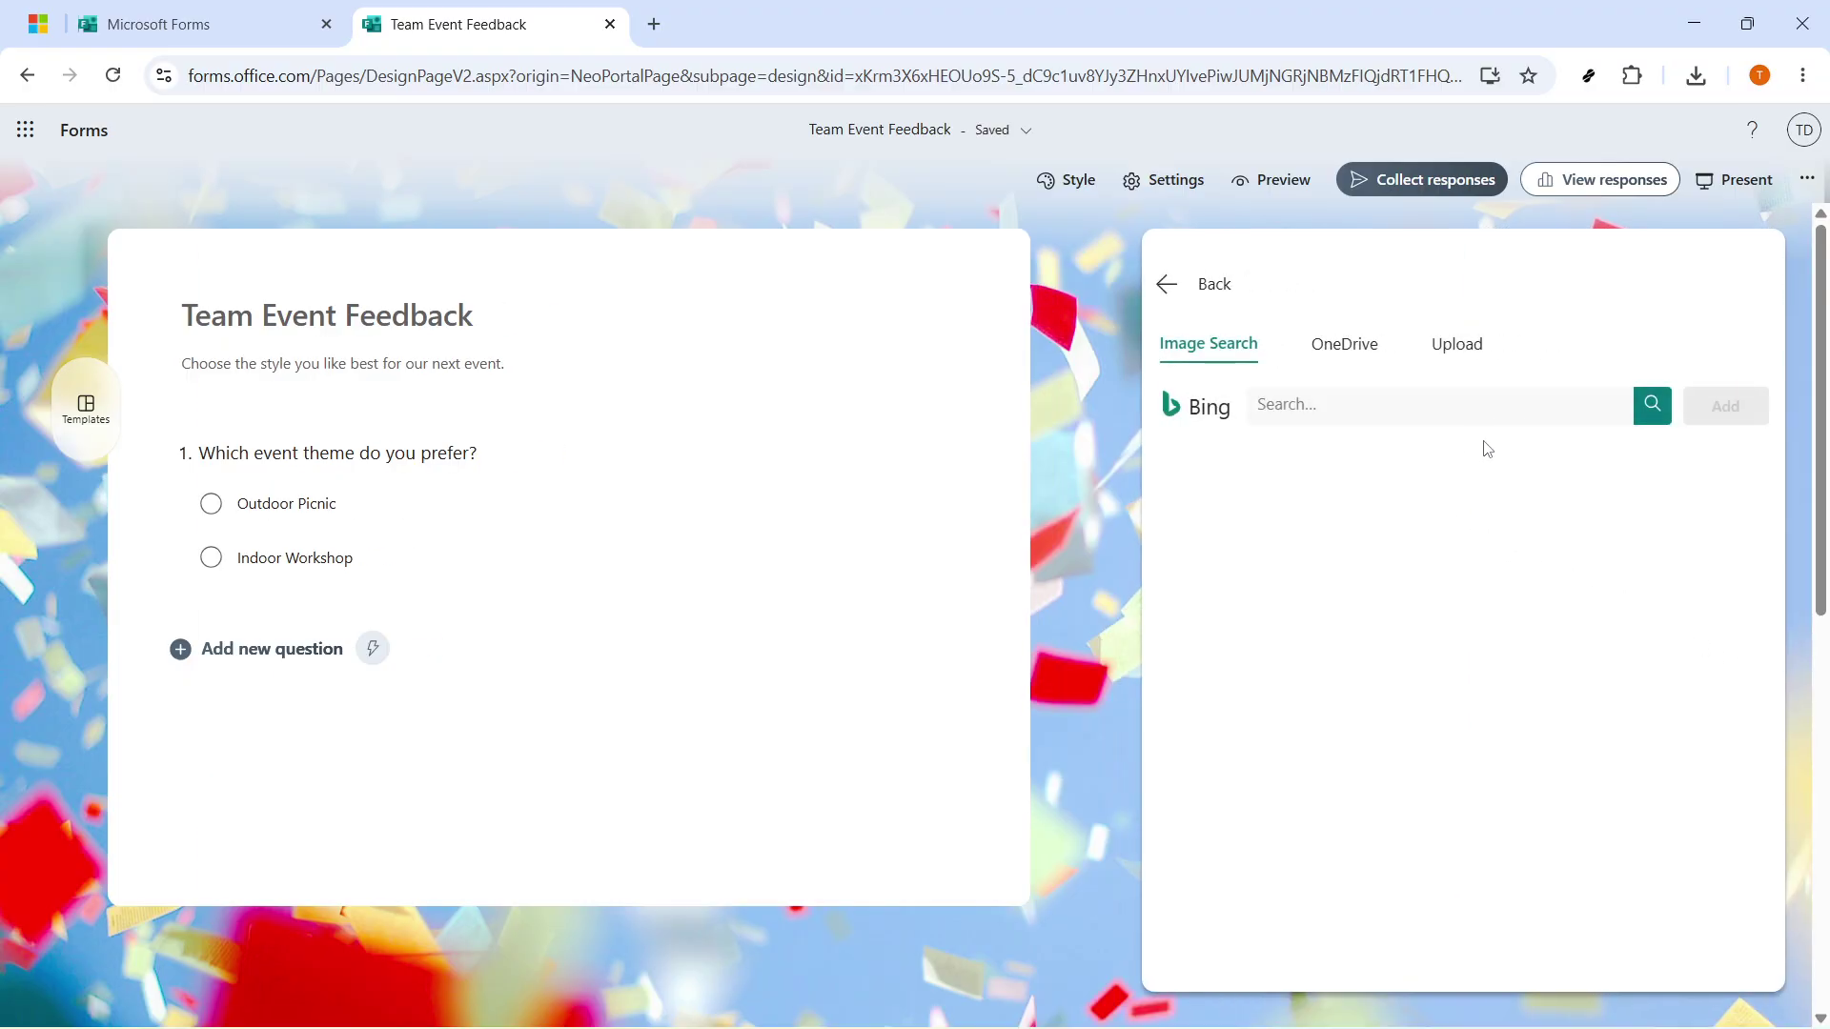
left_click(1453, 357)
left_click(357, 194)
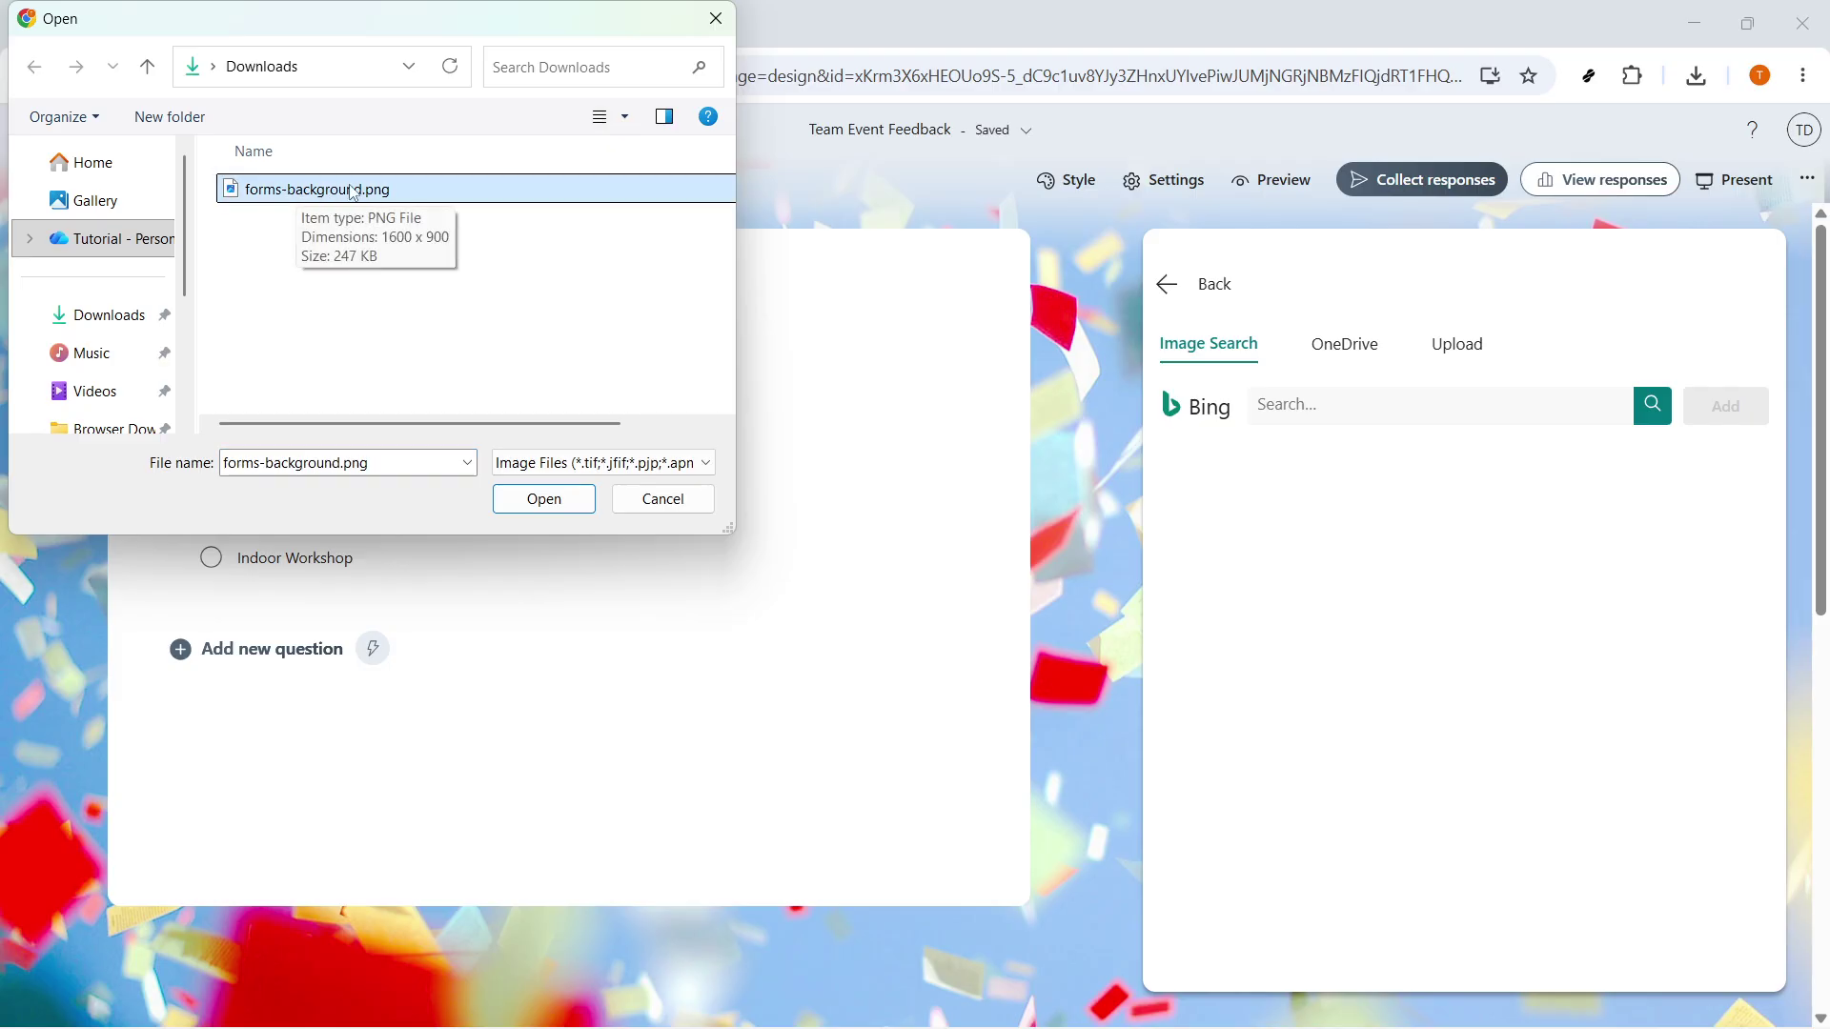
left_click(543, 501)
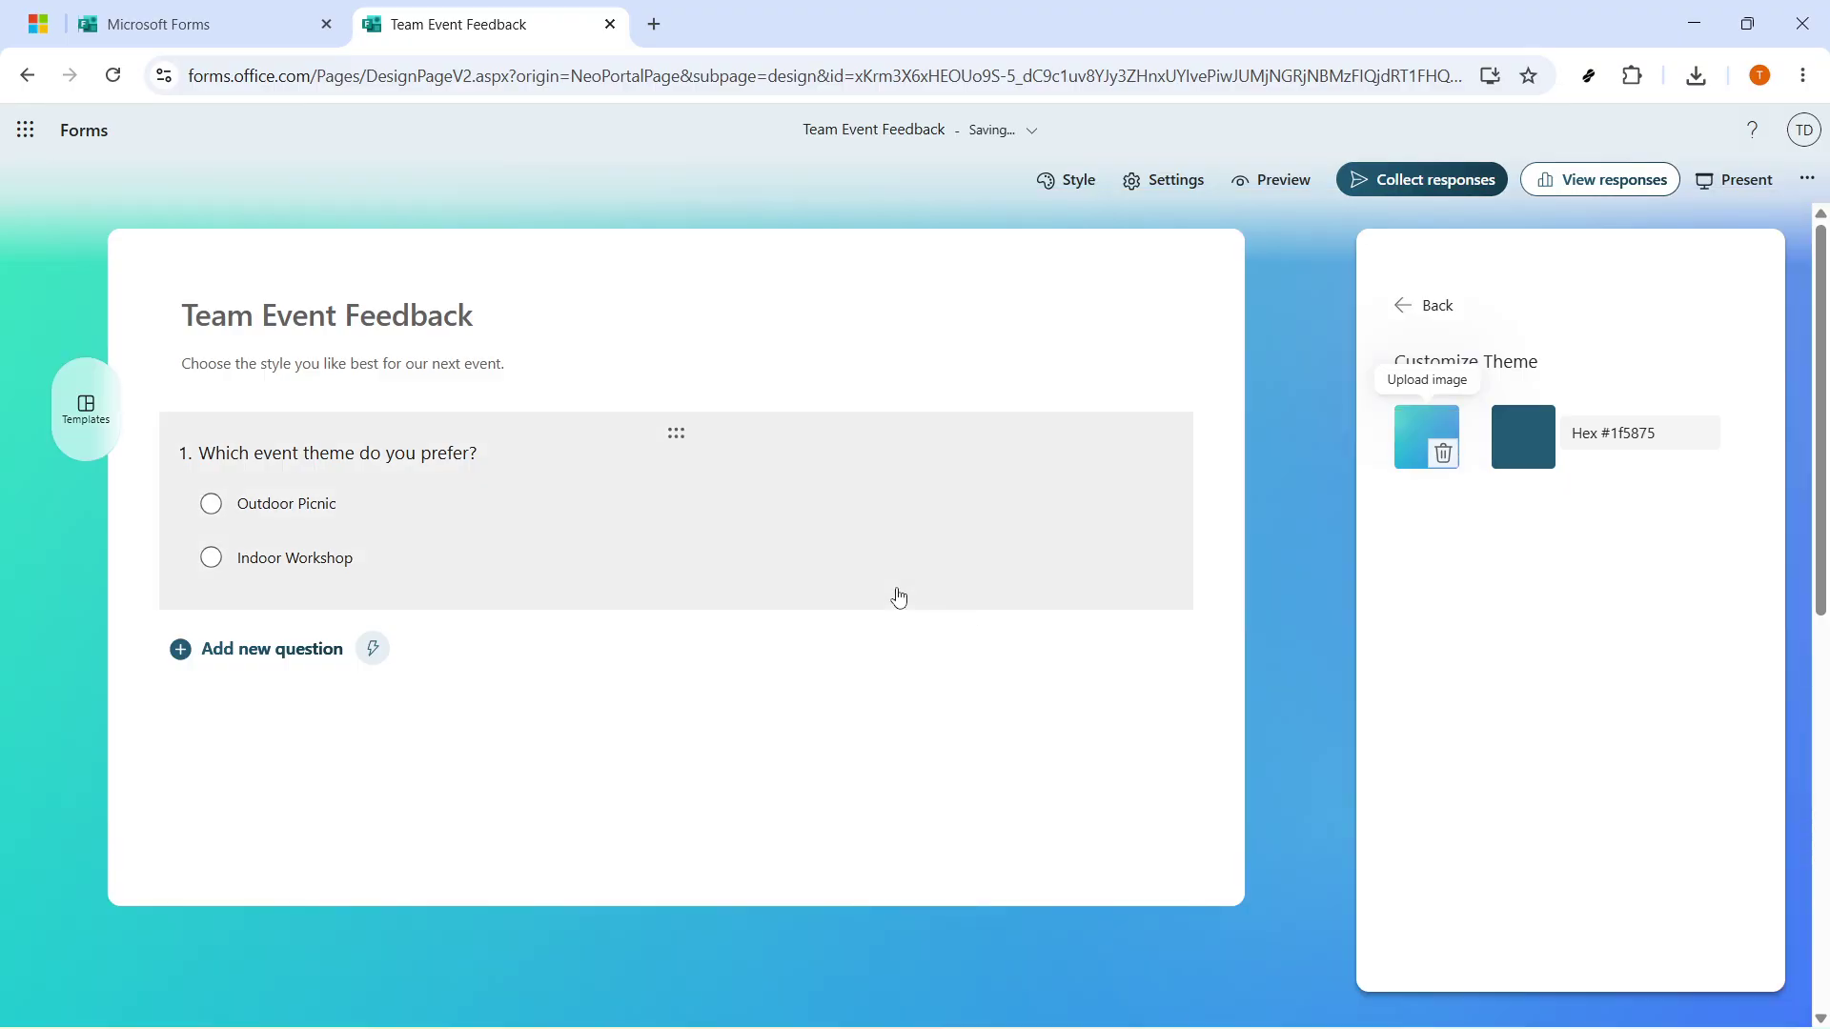
Step: Check how the uploaded background fills the whole form and return to the main style options
scroll(664, 636, "down", 8)
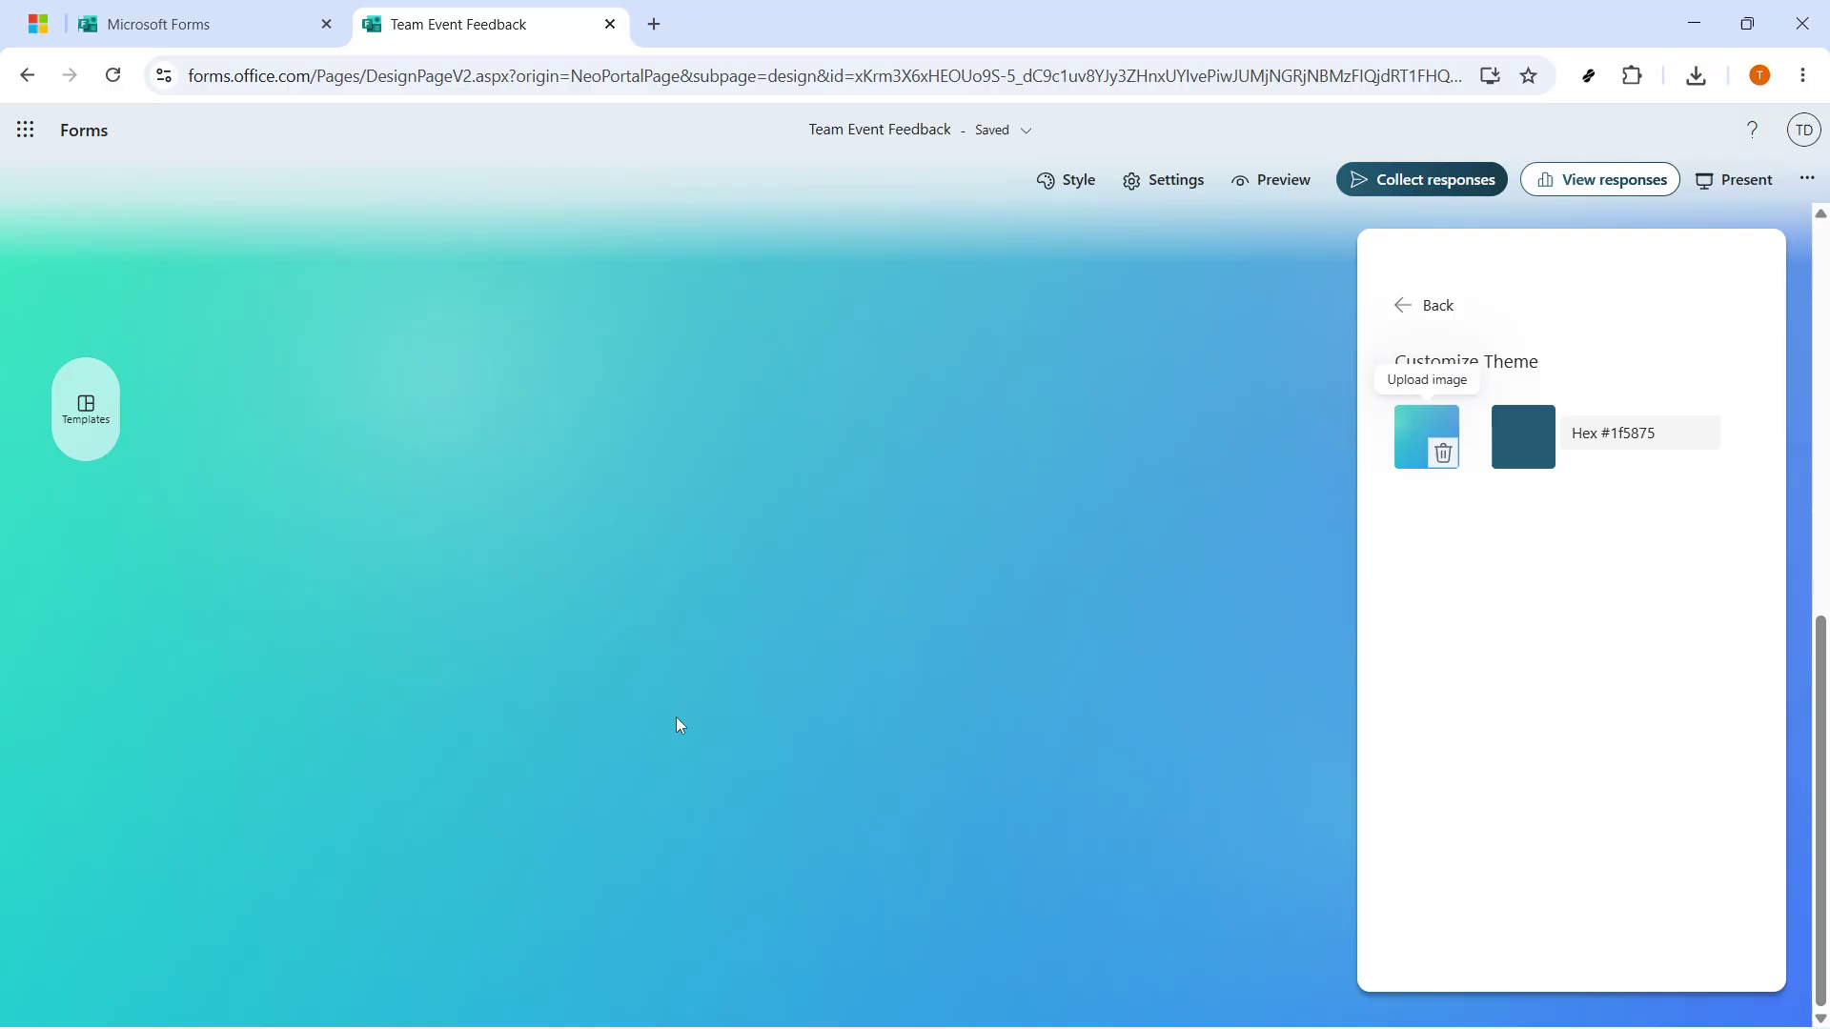
scroll(677, 727, "up", 8)
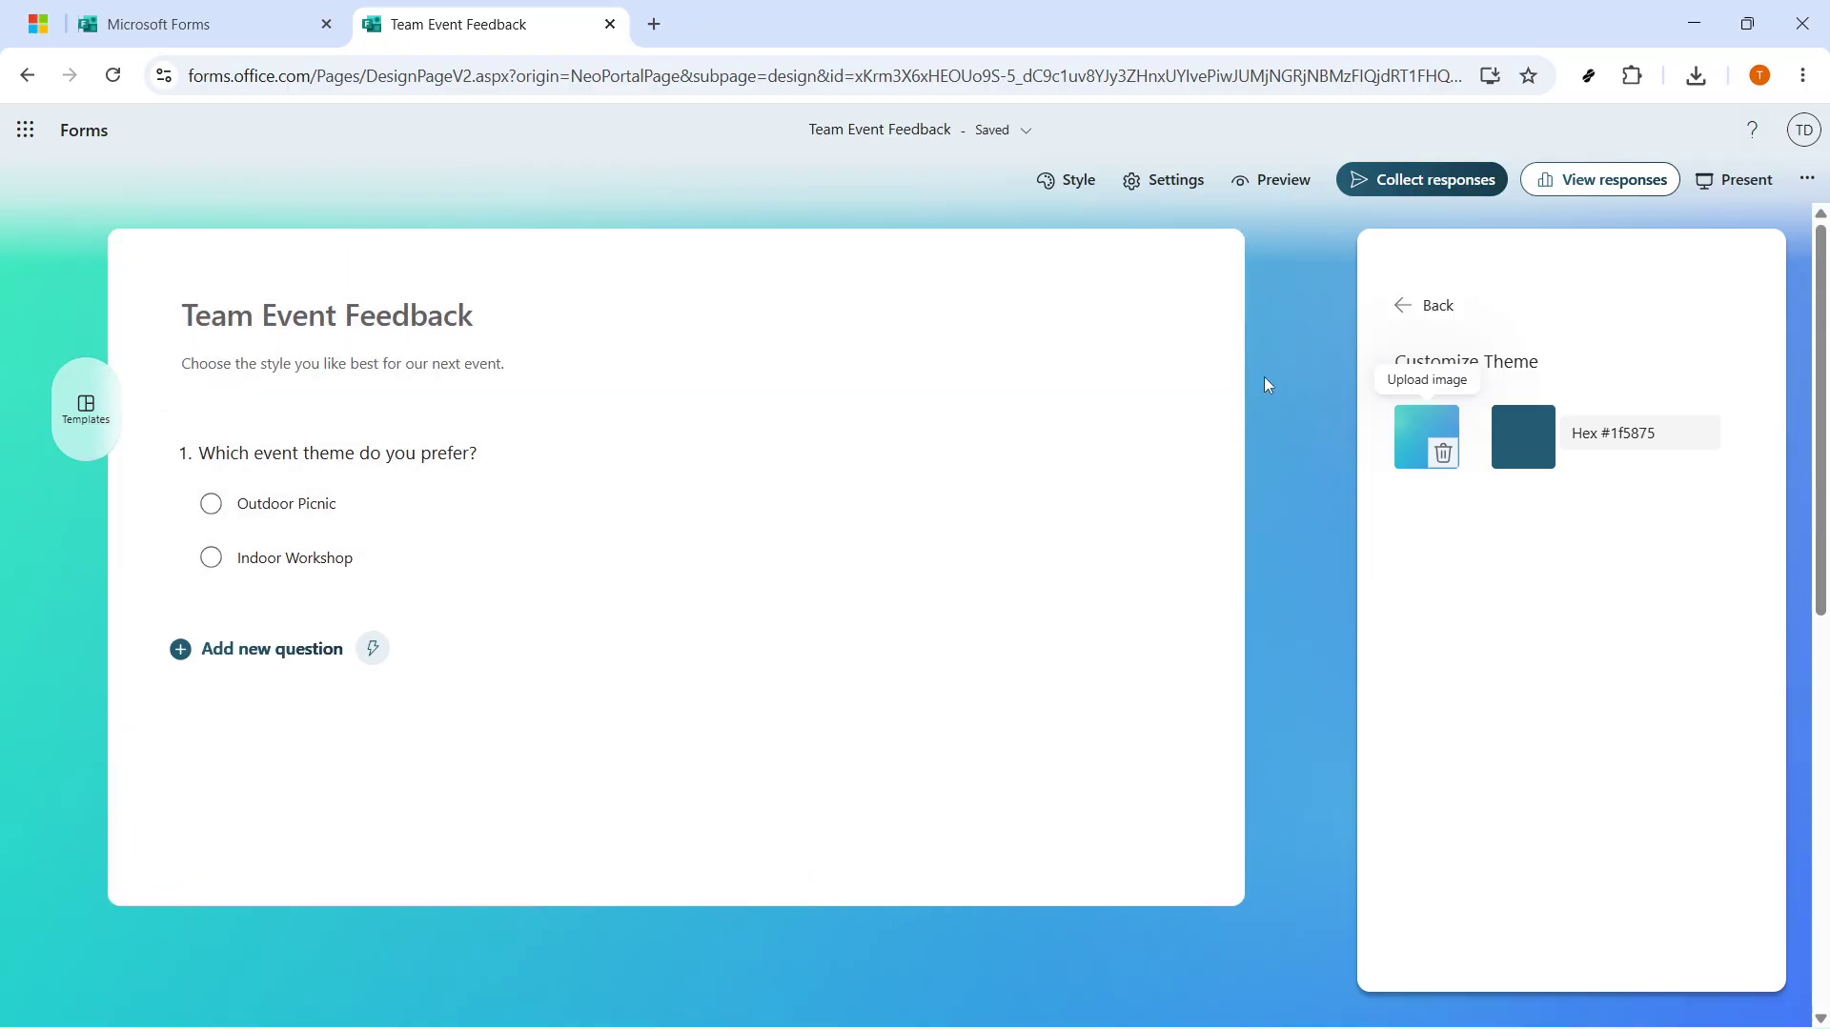
left_click(1429, 305)
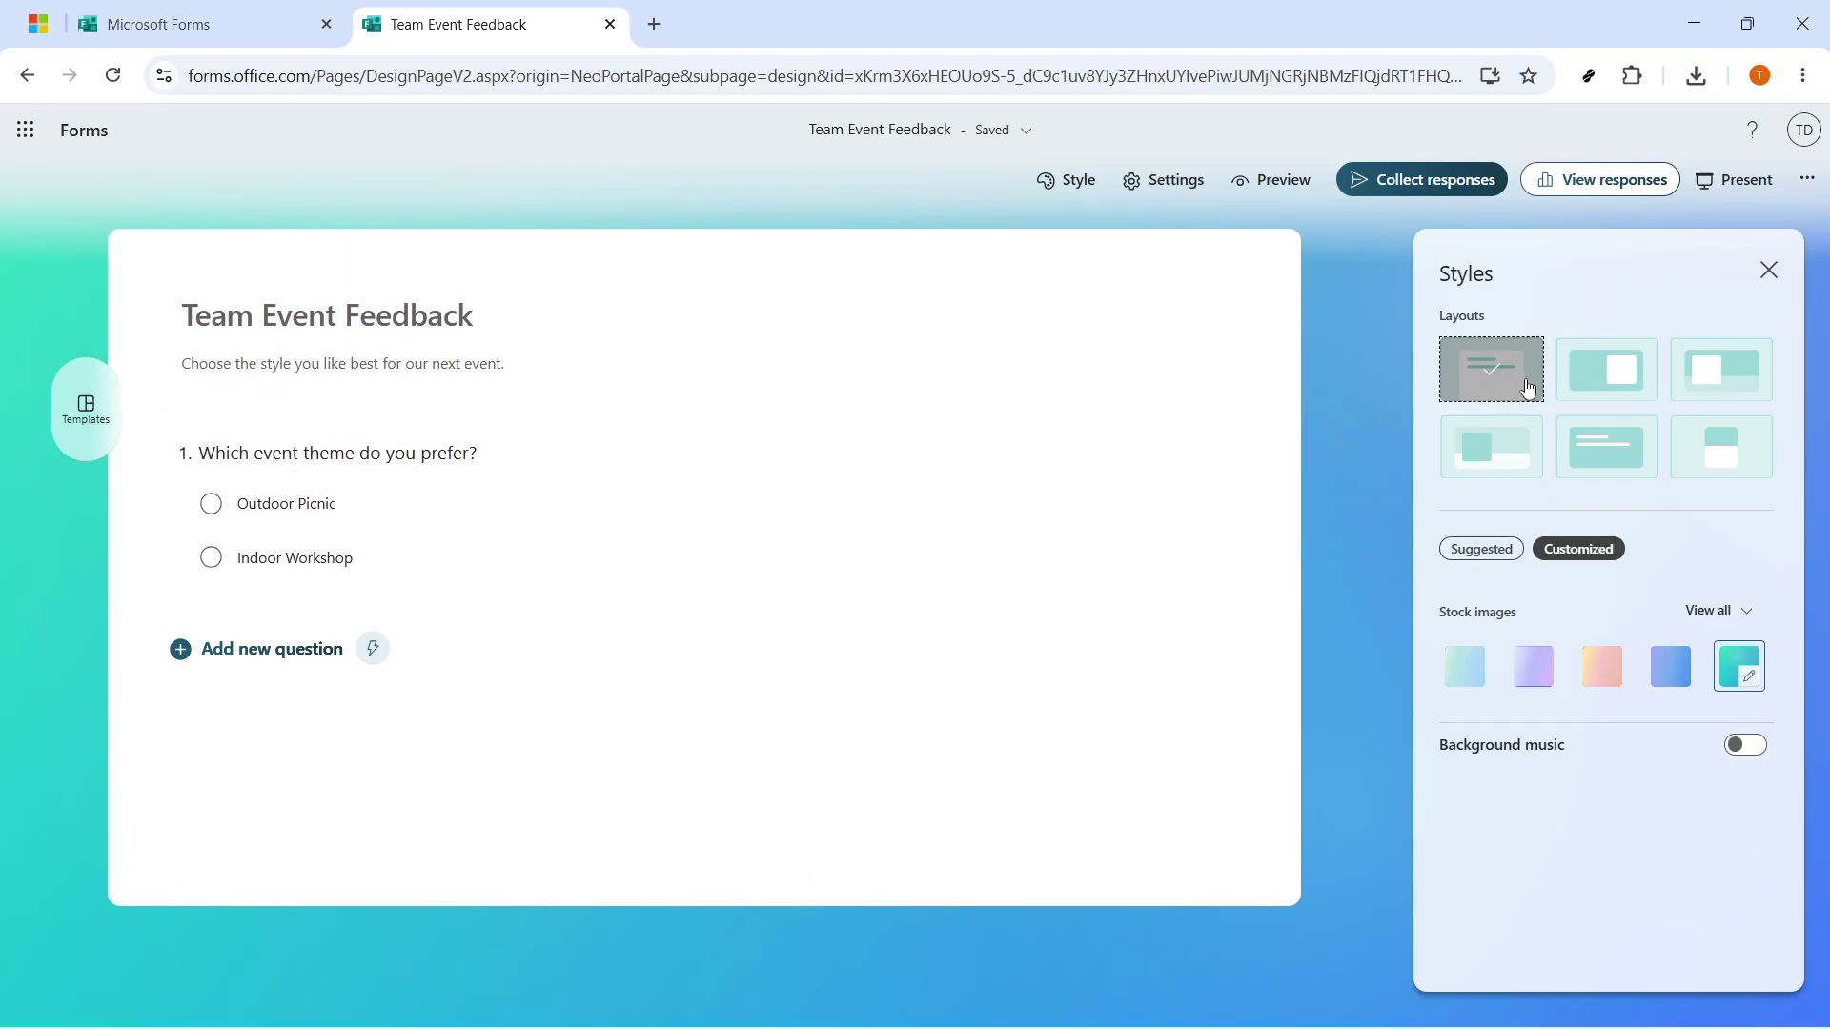
Step: Try the form's five alternative layouts, restore the plain layout with the title above the question, and close the style options
left_click(1587, 379)
left_click(1681, 381)
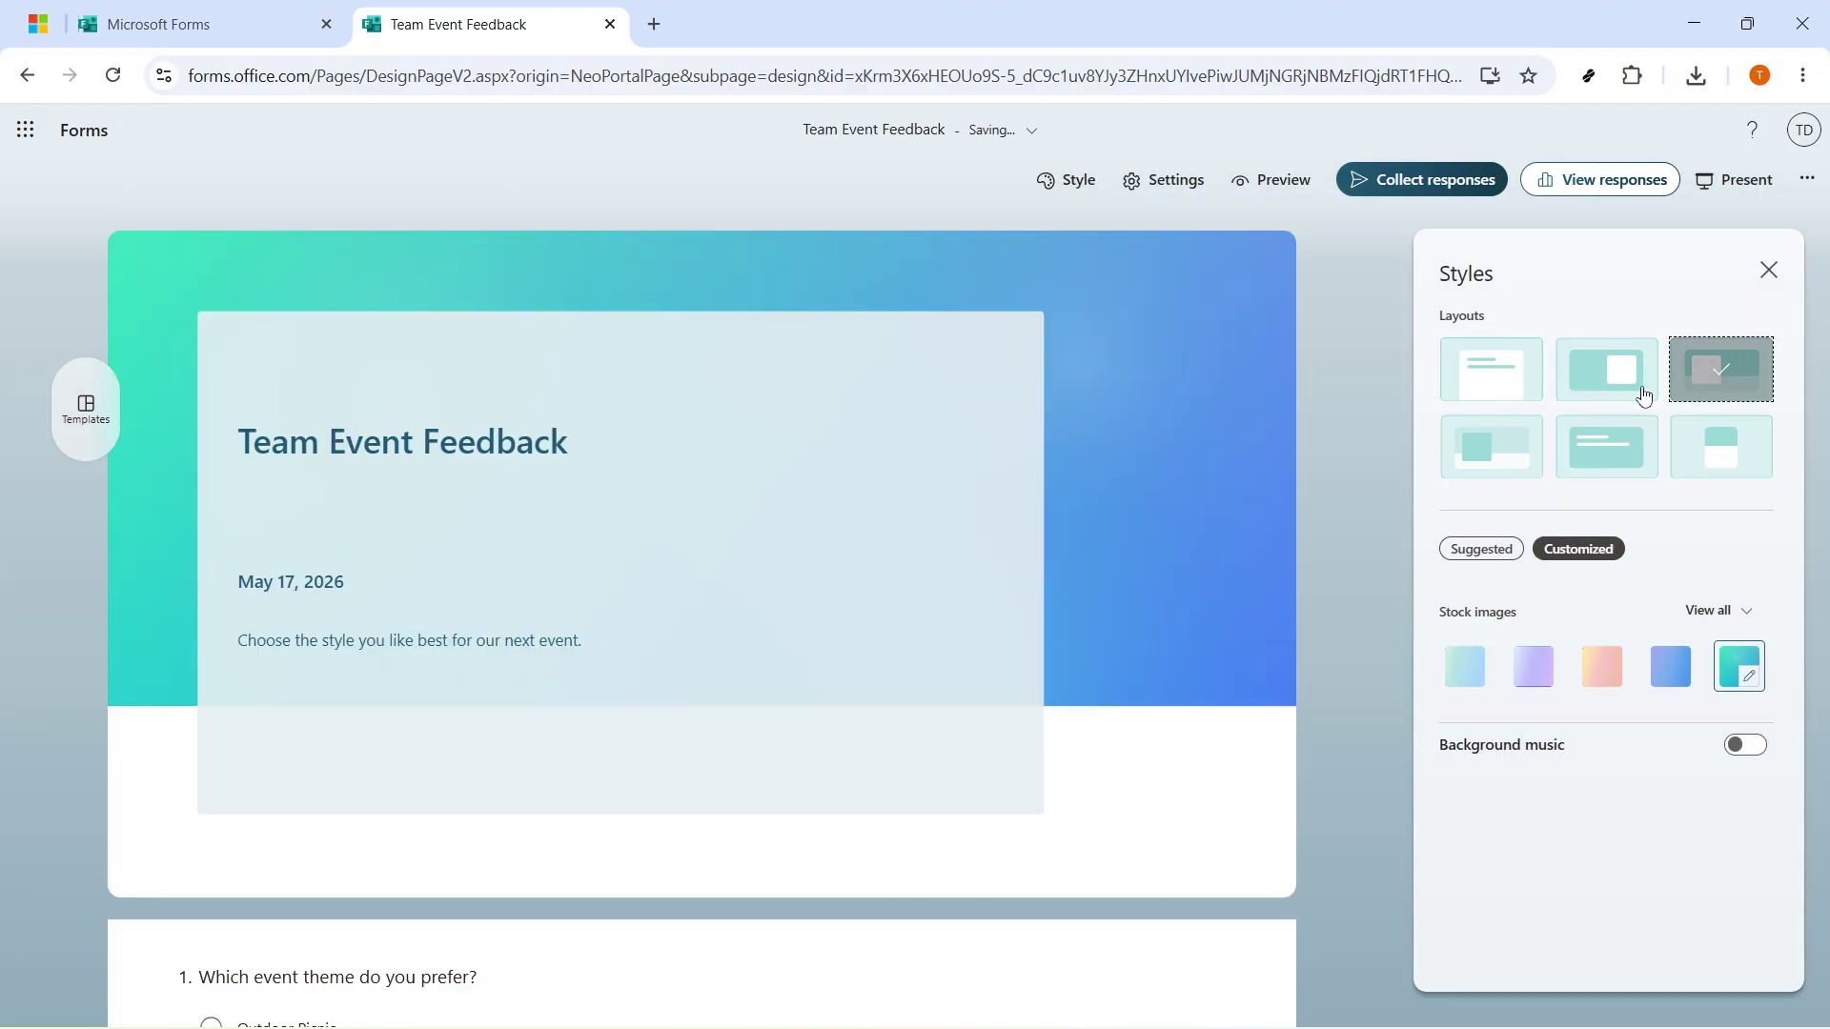
left_click(1500, 453)
left_click(1606, 460)
left_click(1698, 467)
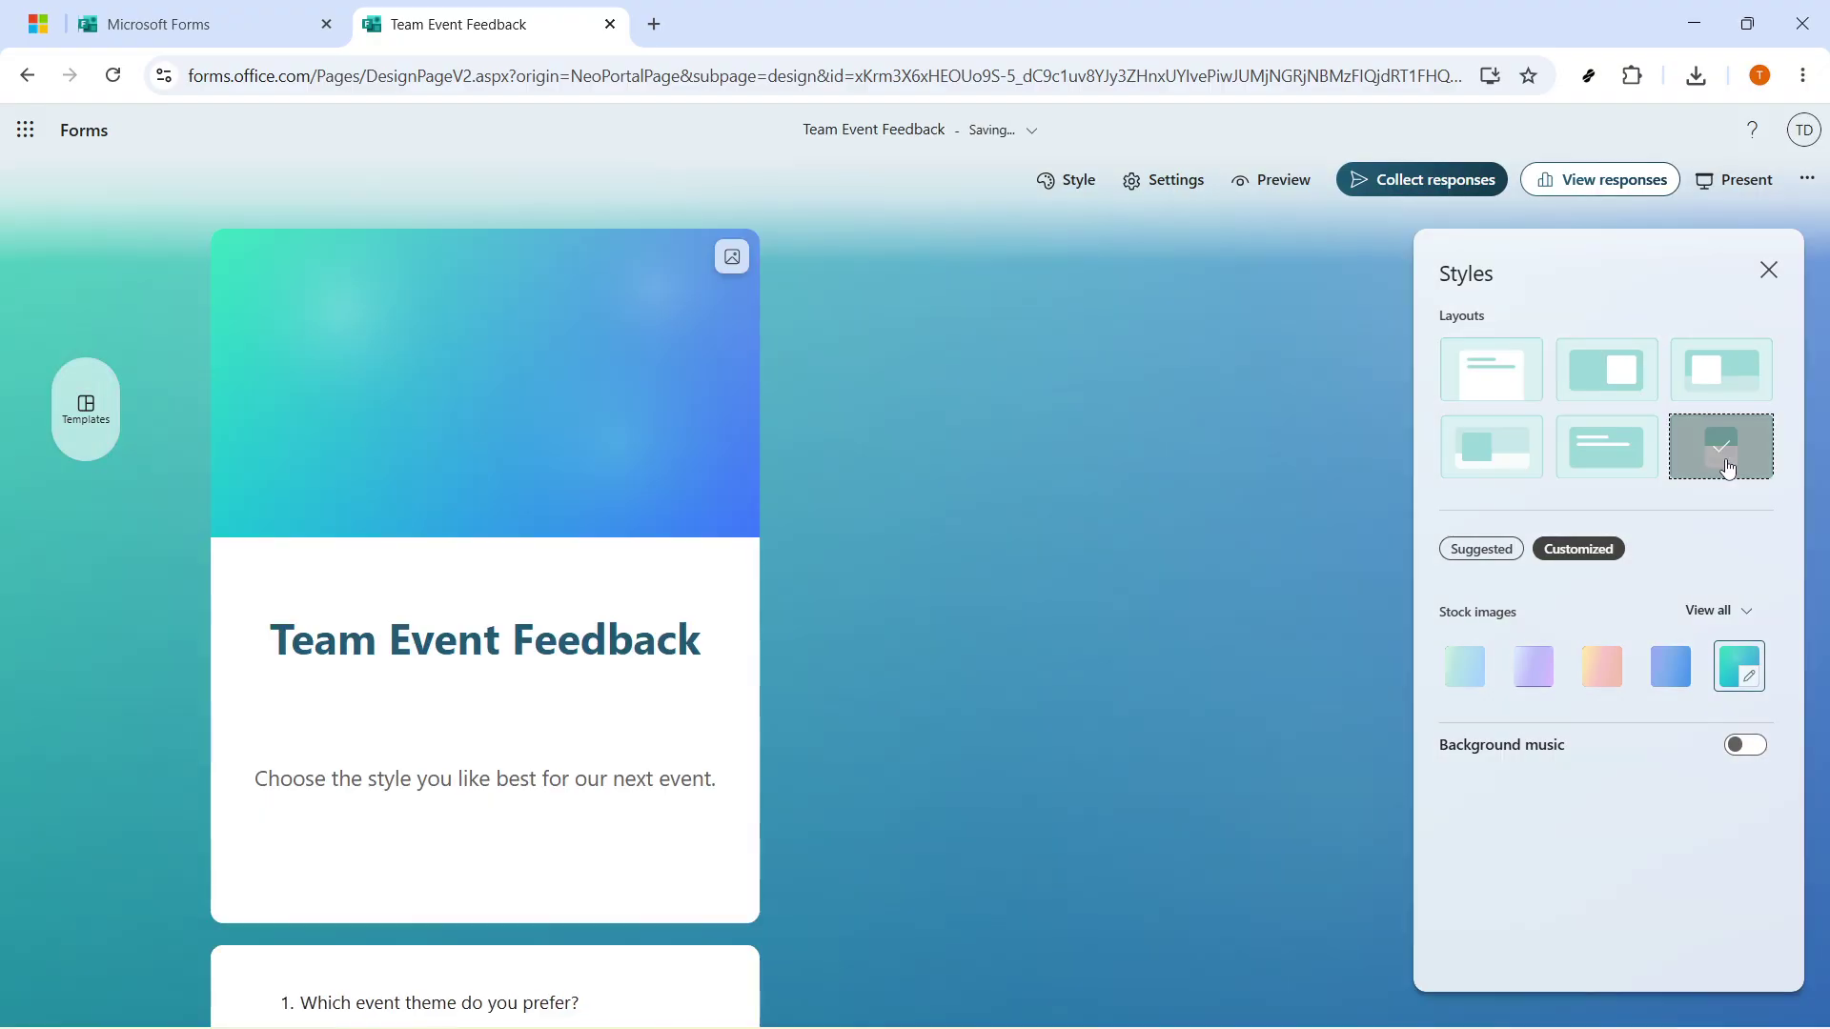
left_click(1636, 393)
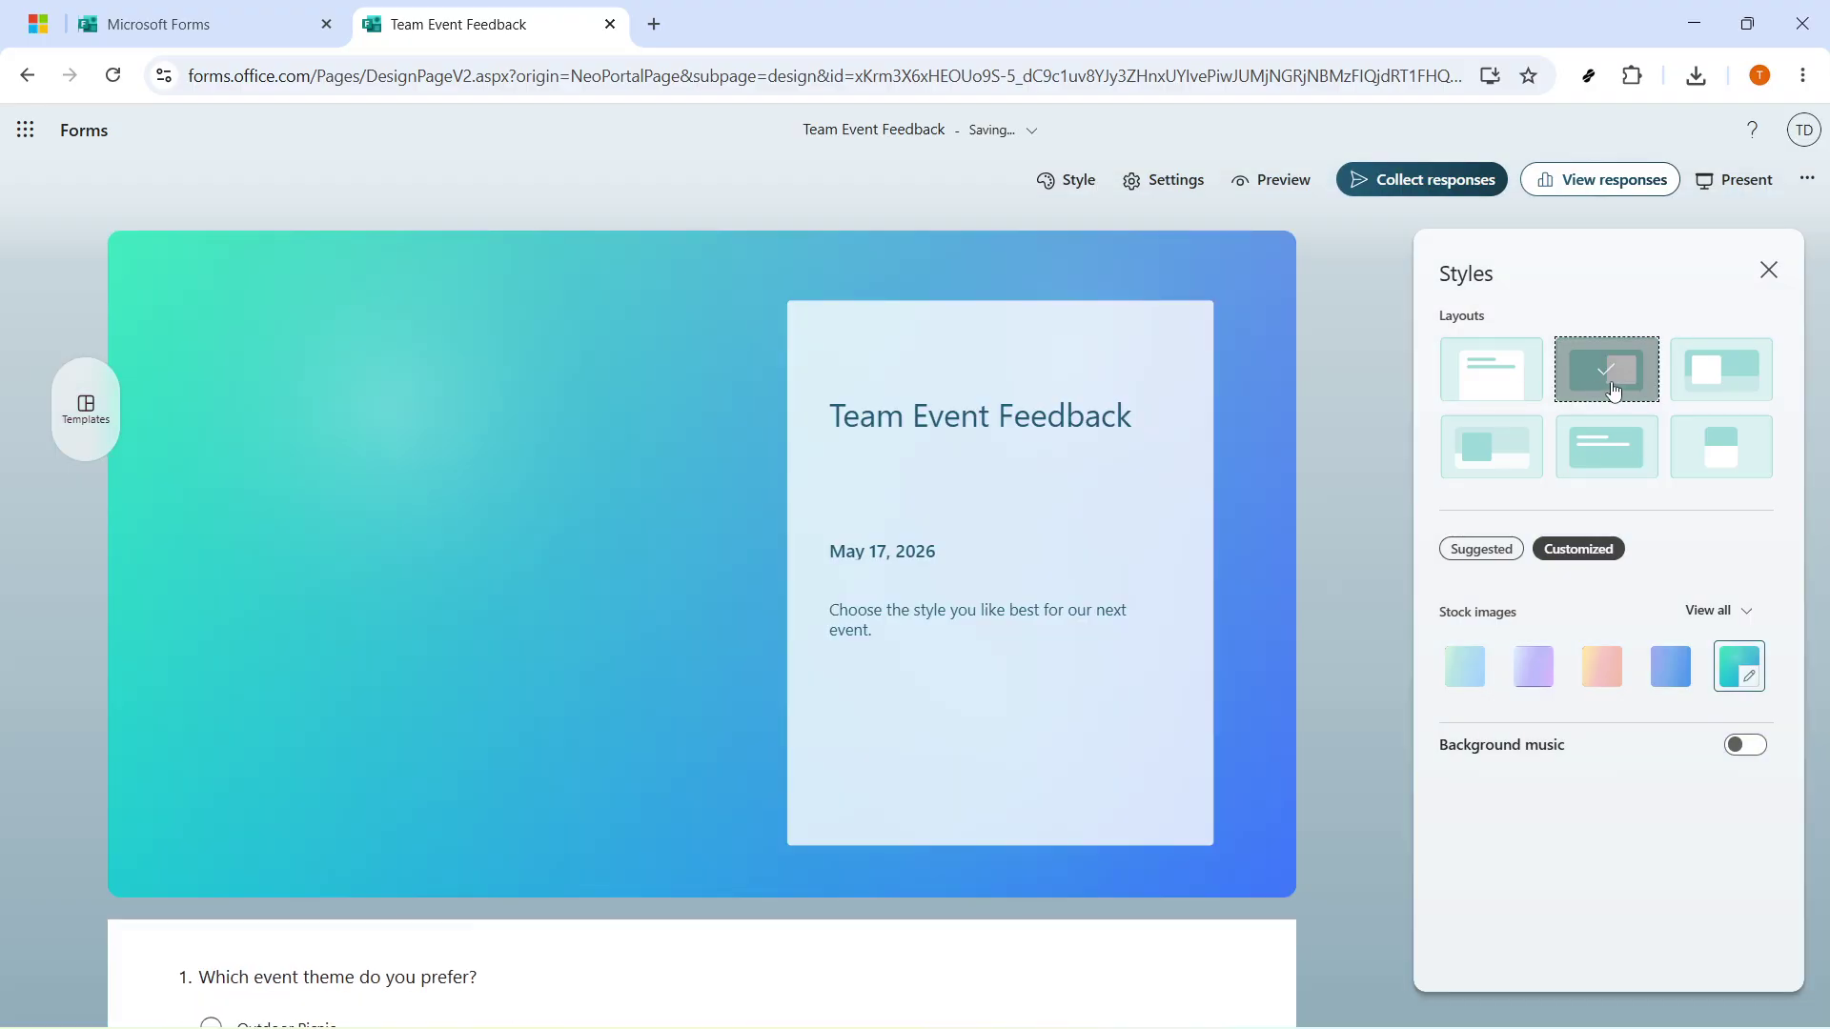
scroll(300, 373, "down", 3)
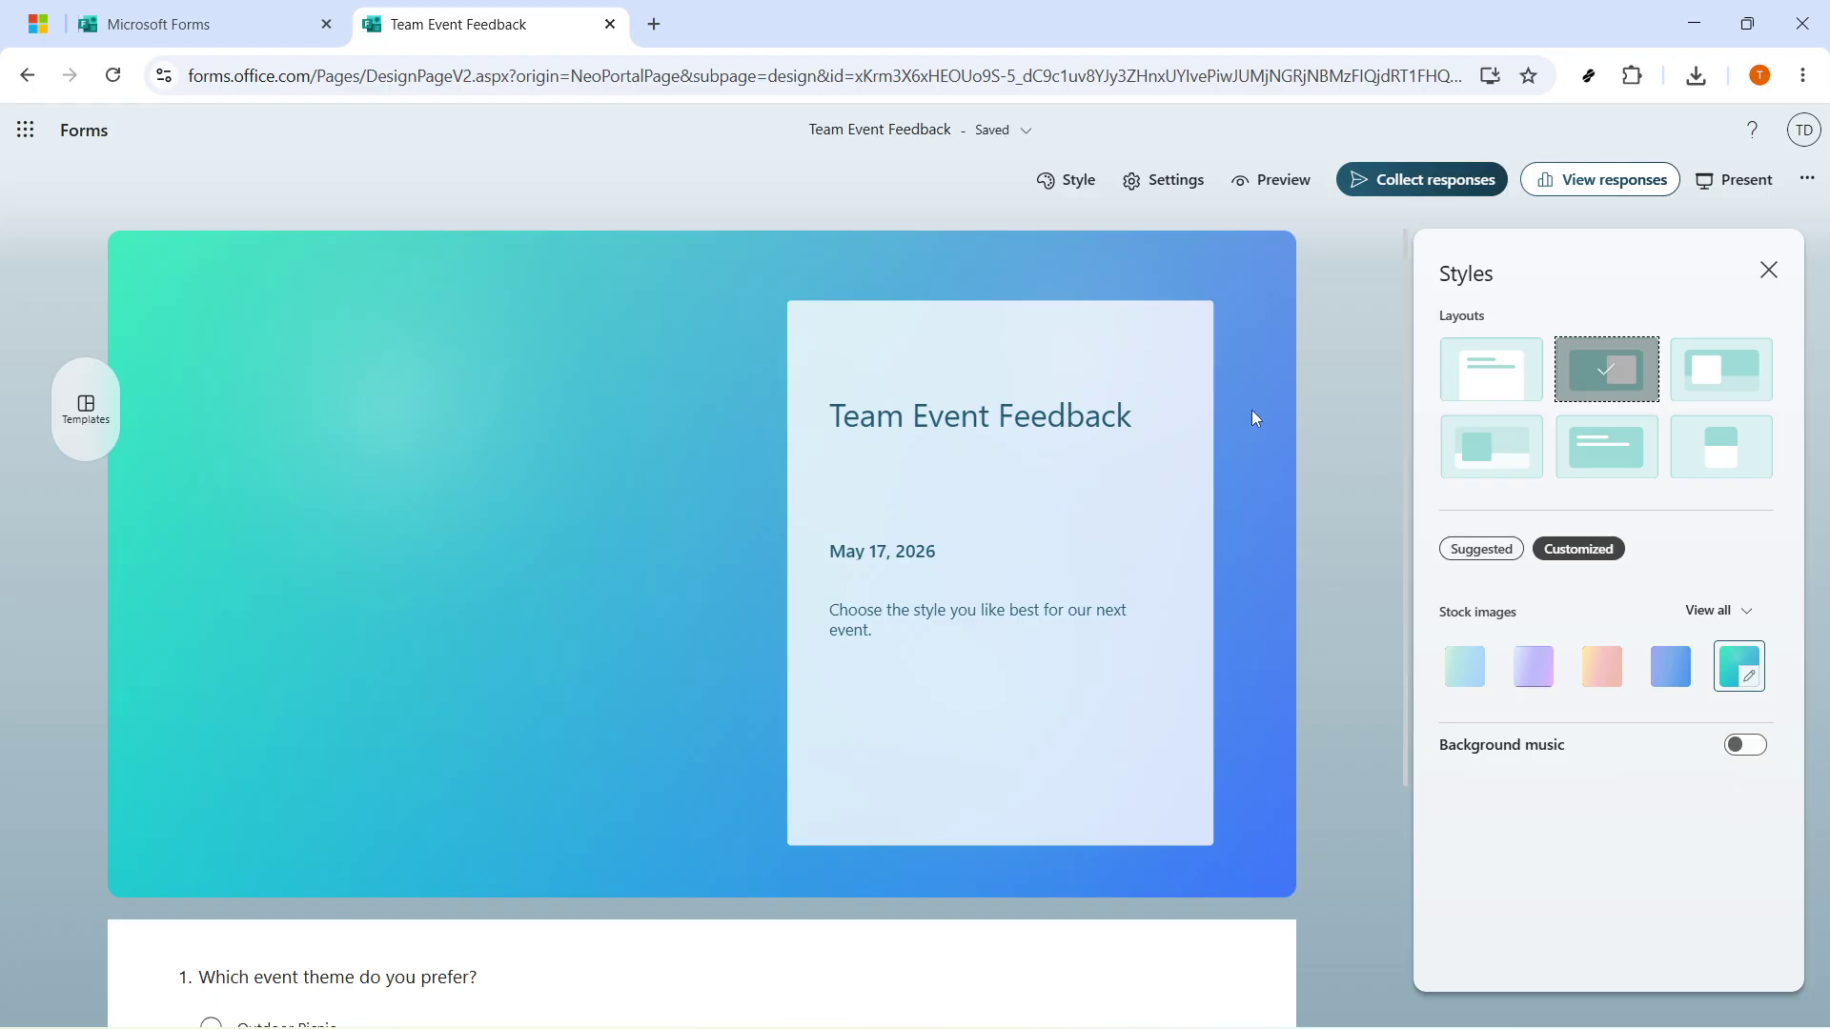
left_click(1456, 390)
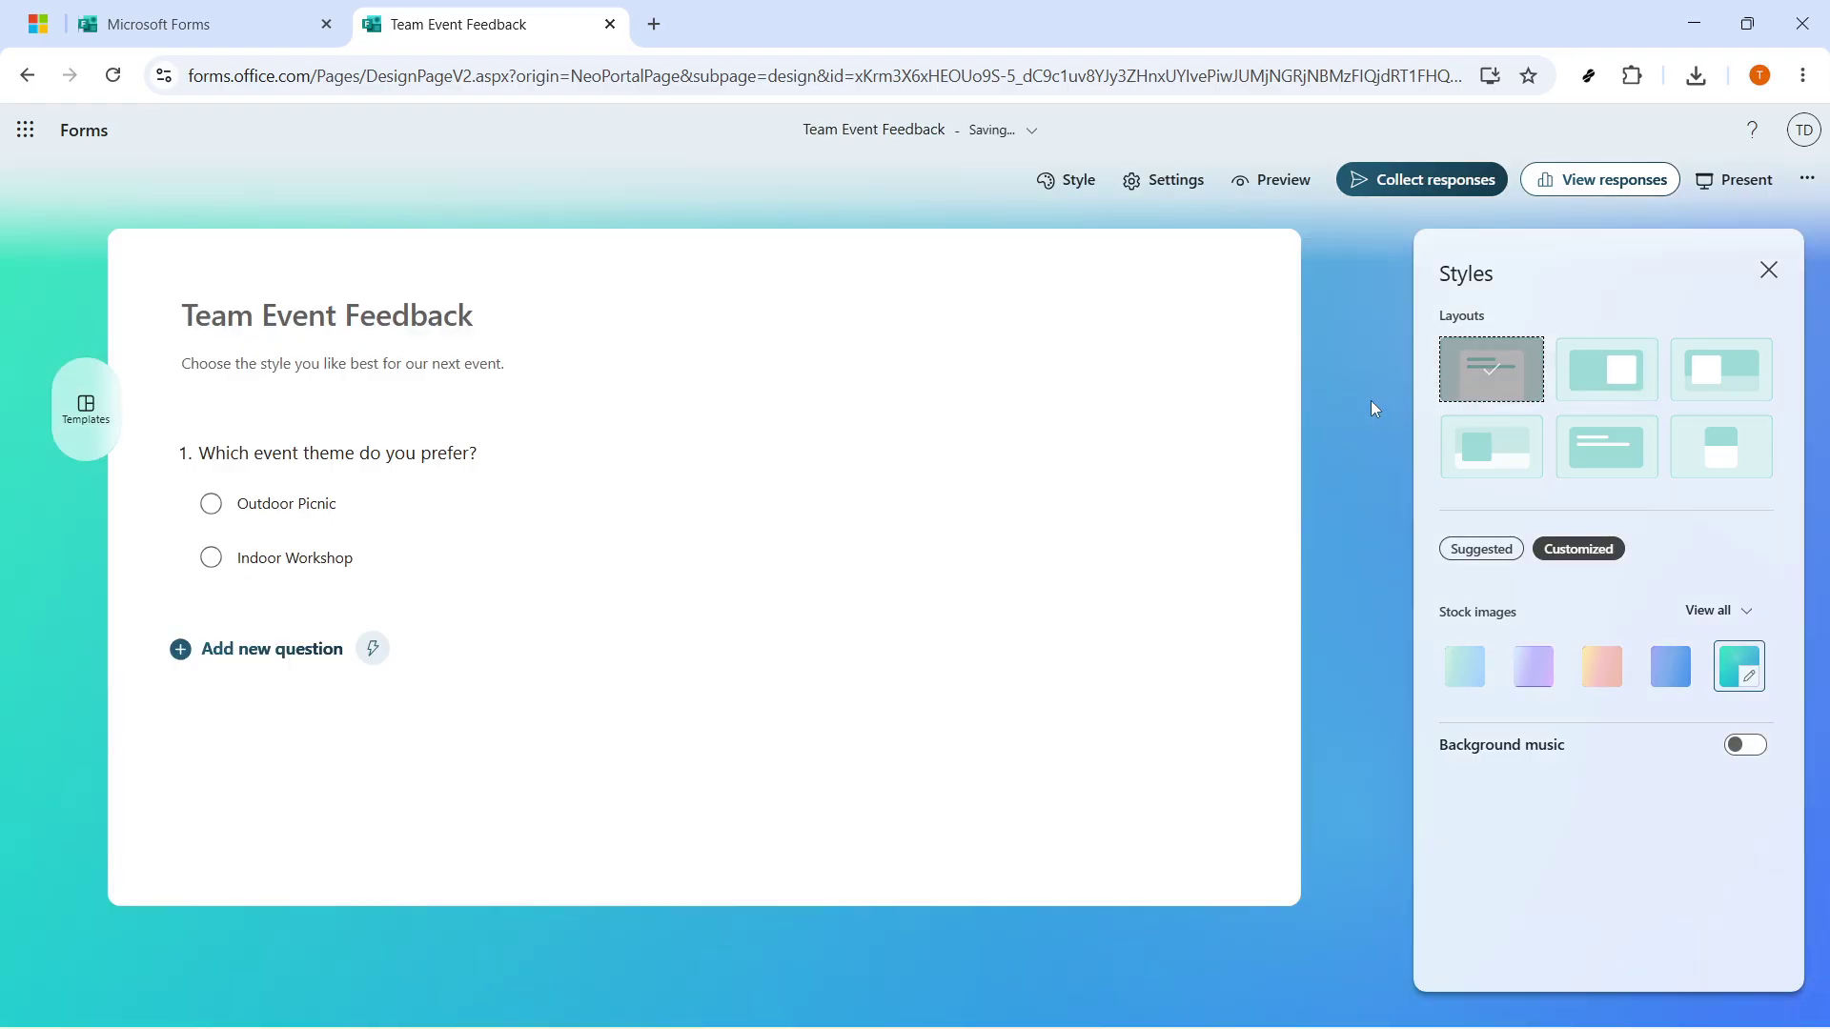
left_click(1770, 286)
Step: Preview the form in the mobile view and return the preview to the computer view
left_click(1275, 183)
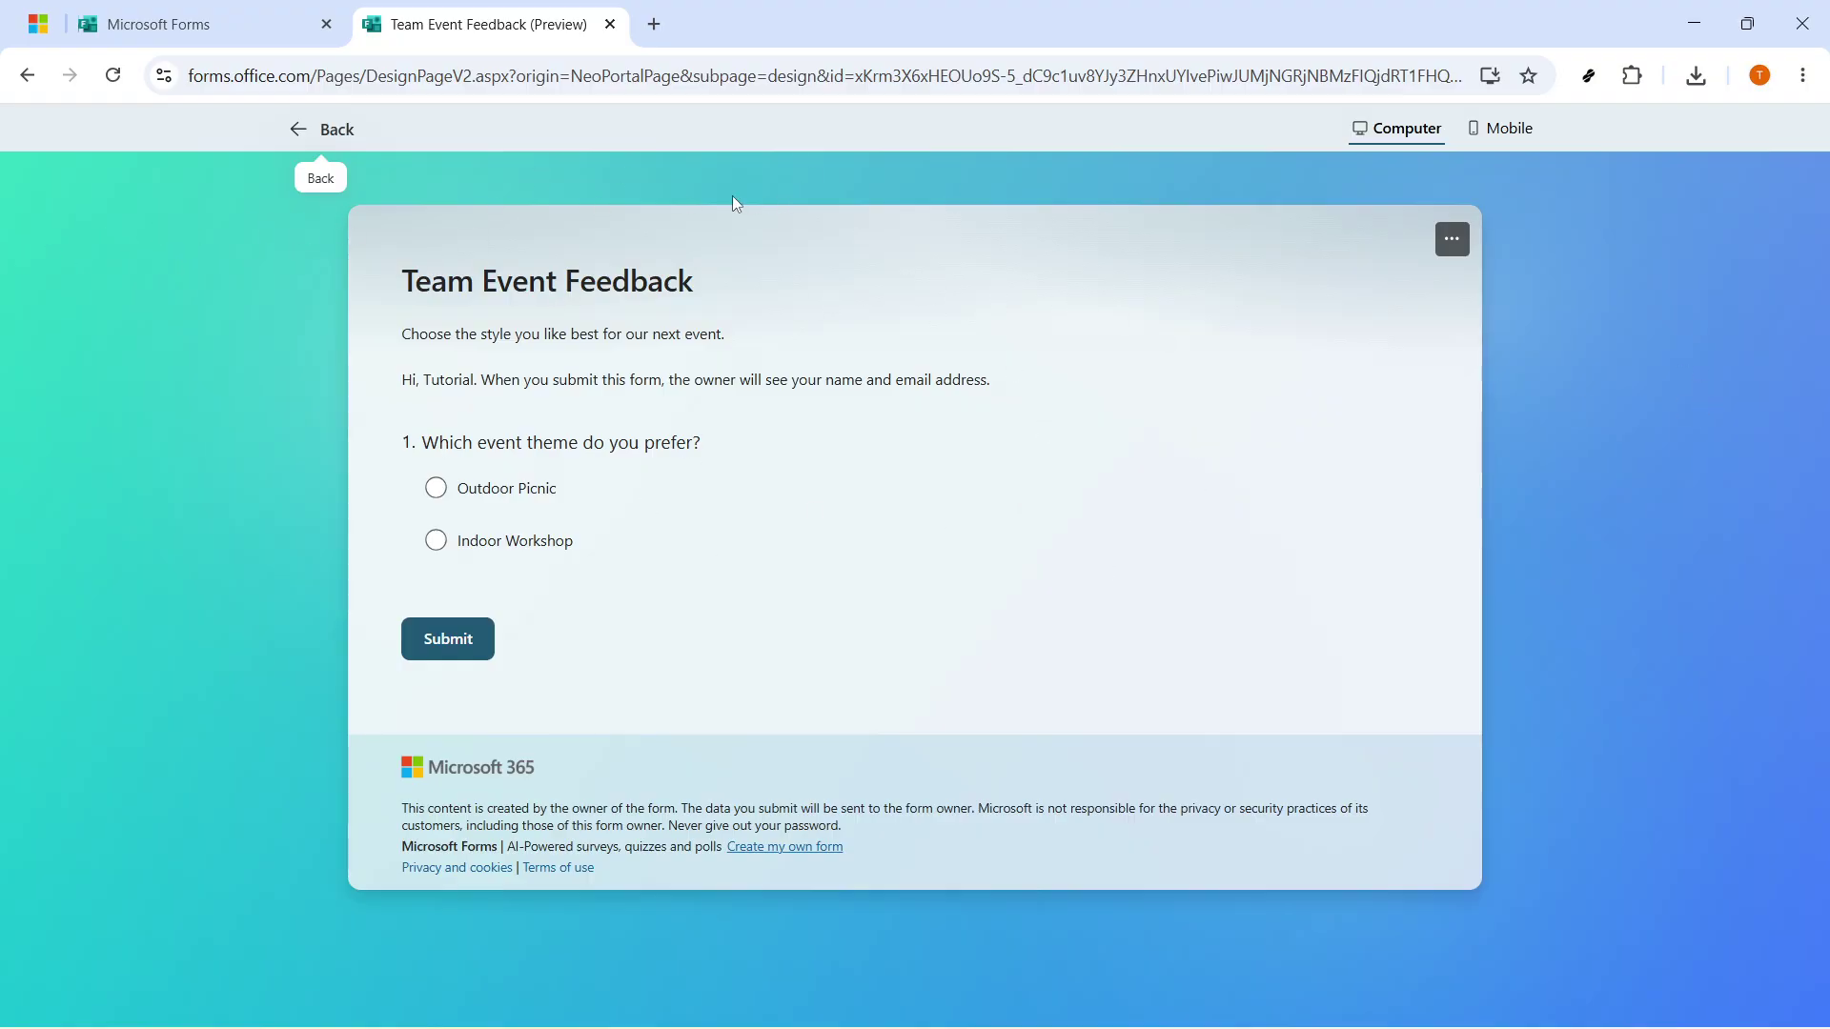
left_click(1503, 128)
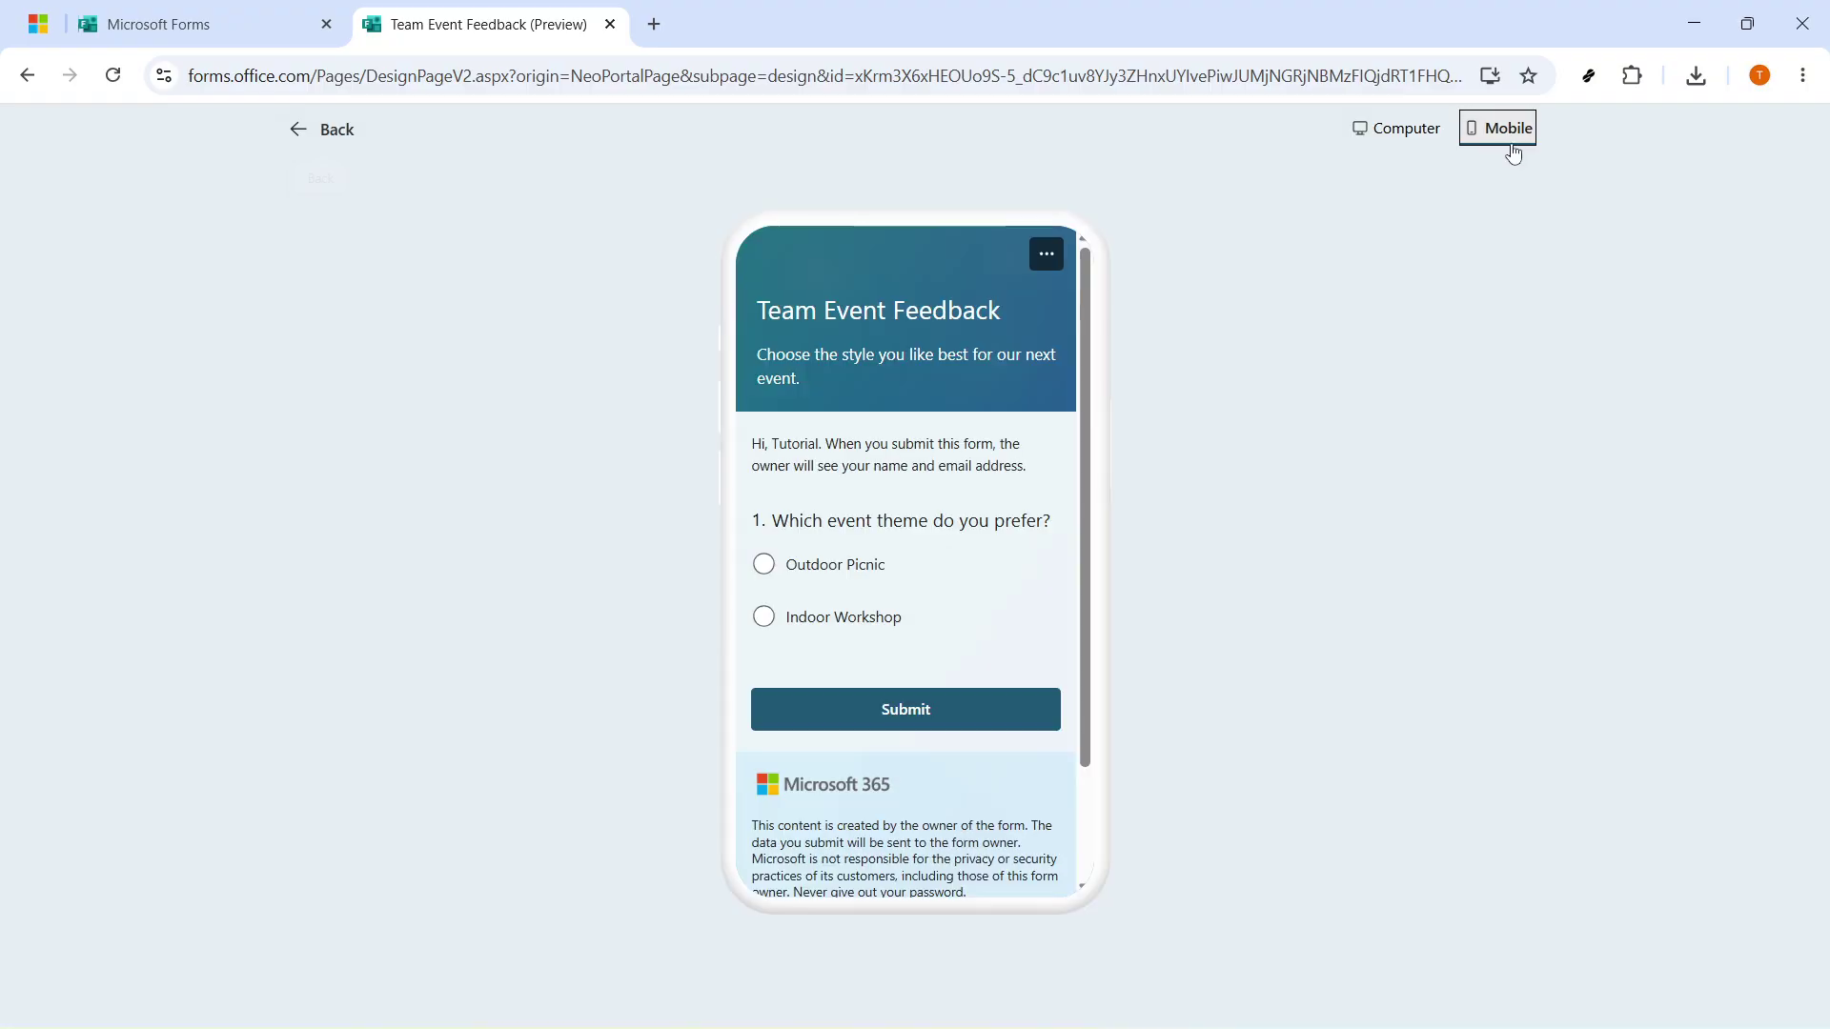
scroll(1045, 399, "down", 2)
scroll(1045, 399, "up", 2)
left_click(1394, 129)
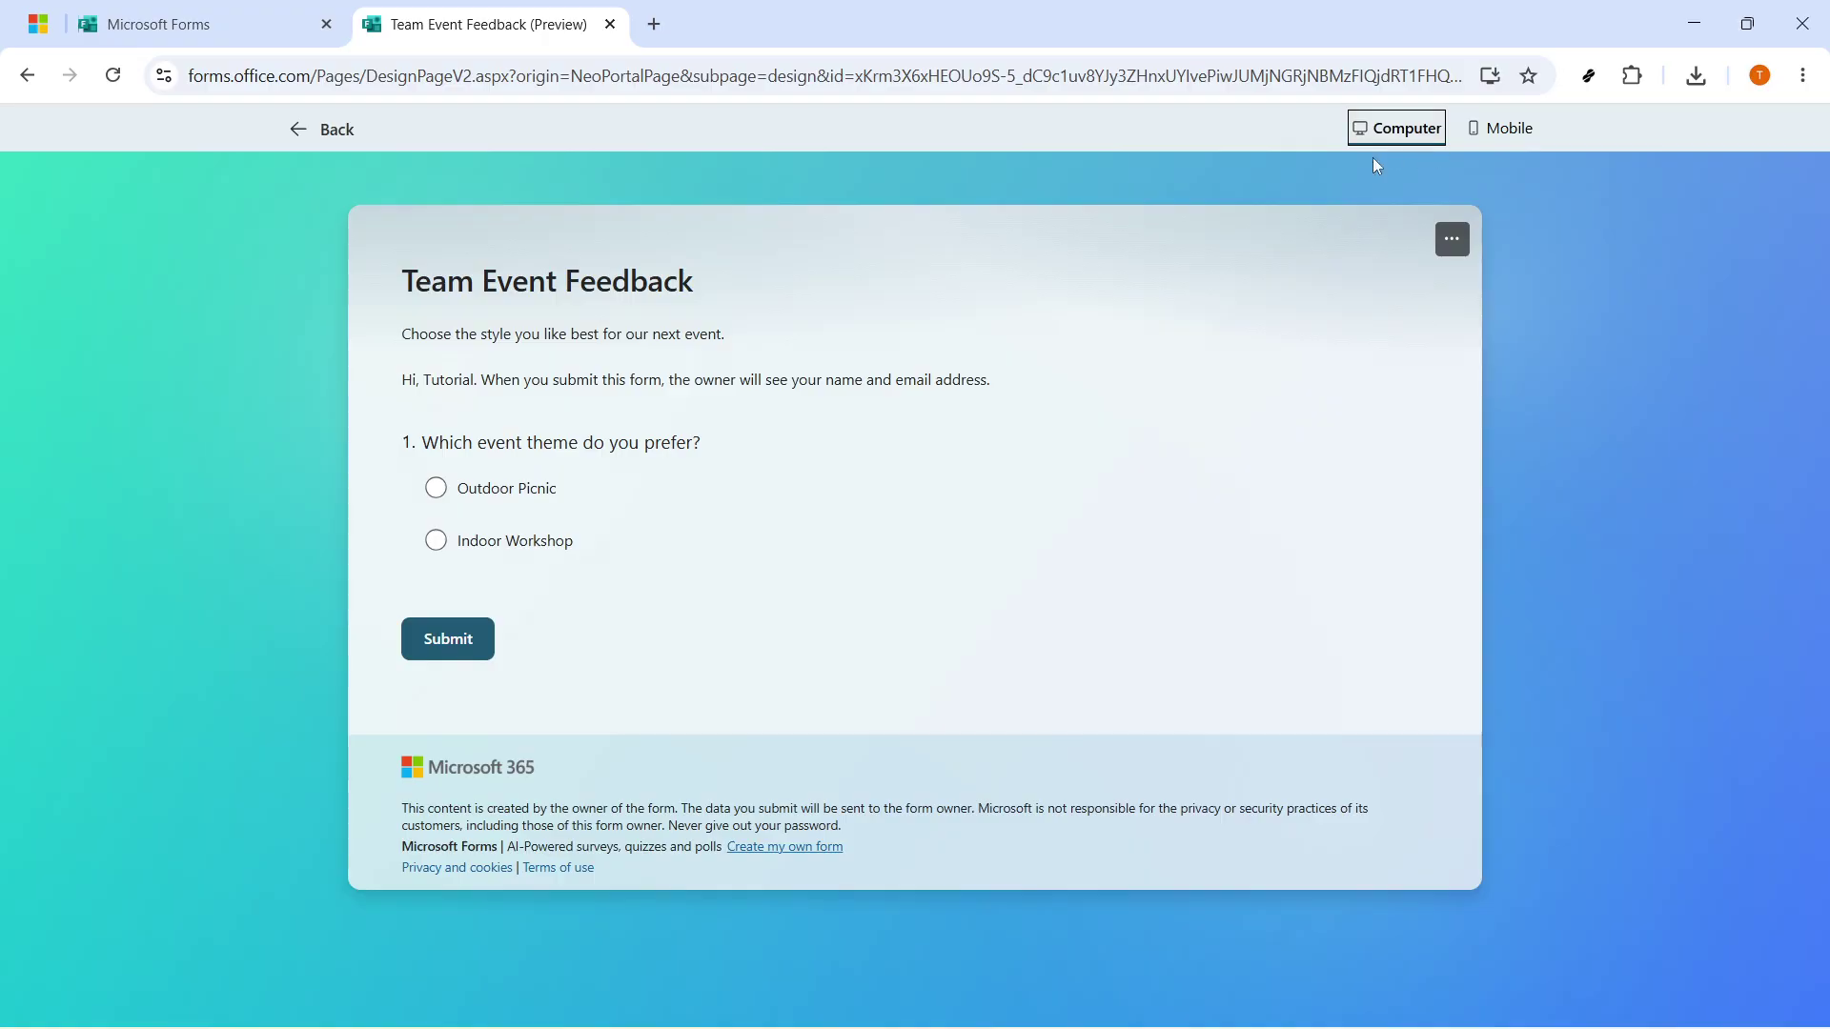
left_click(791, 250)
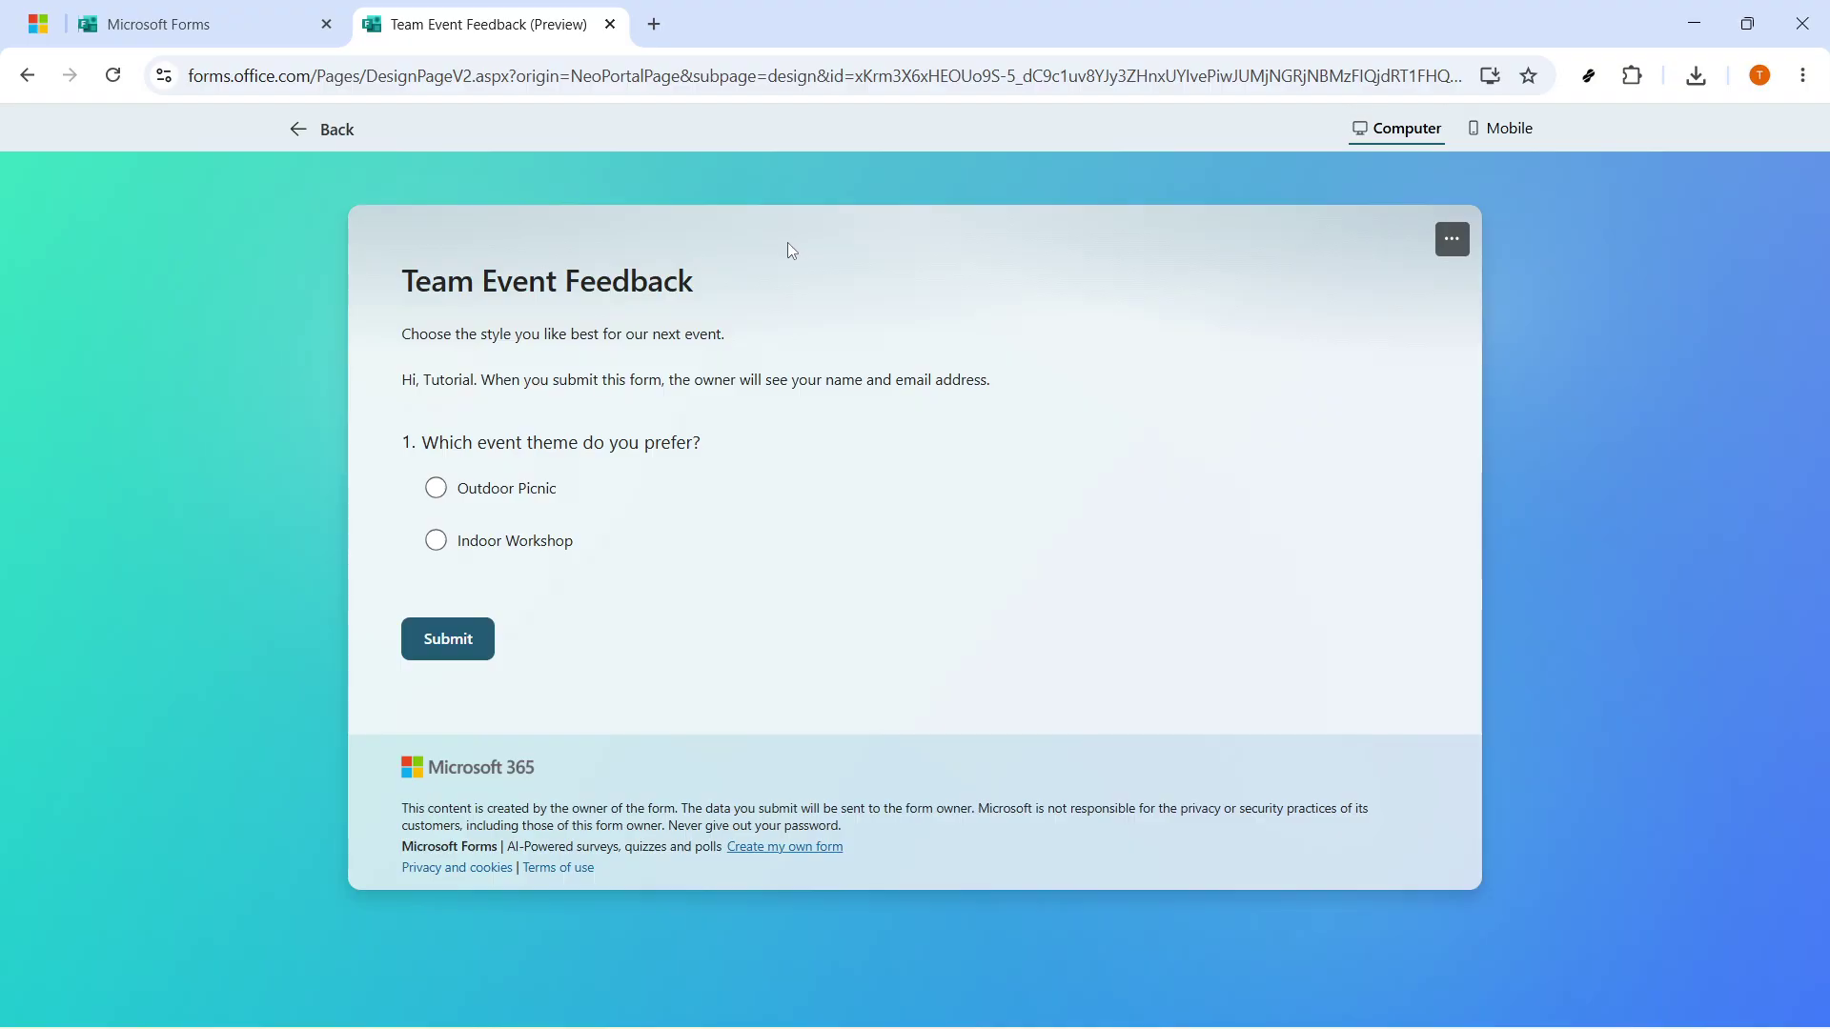